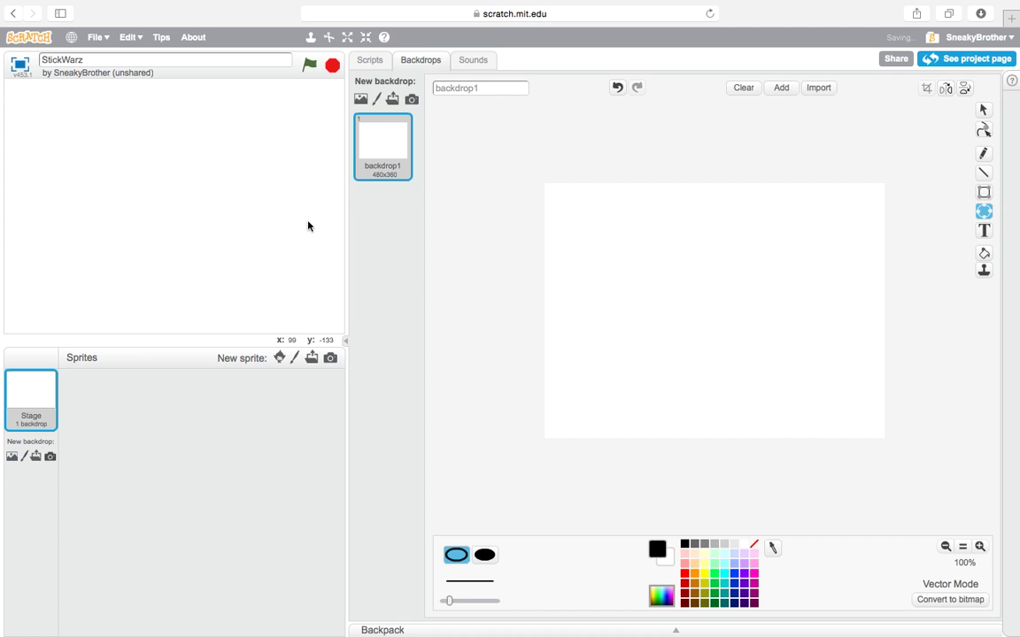
Step: Start a Stage script that switches the backdrop to backdrop1 when the green flag is clicked
{"action": "left_click", "coordinate": [370, 60]}
{"action": "left_click", "coordinate": [447, 83]}
{"action": "left_click_drag", "start_coordinate": [366, 170], "coordinate": [634, 127]}
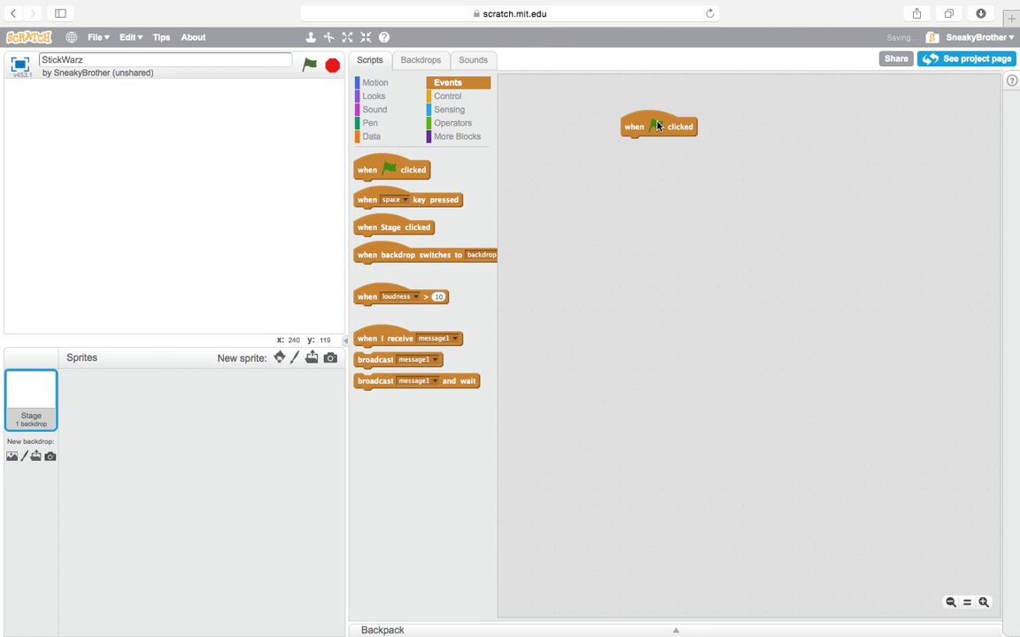
{"action": "left_click", "coordinate": [359, 97]}
{"action": "left_click_drag", "start_coordinate": [367, 160], "coordinate": [637, 145]}
Step: Add a forever loop below the backdrop switch that waits 0.2 secs and changes to the next backdrop
{"action": "left_click", "coordinate": [432, 93]}
{"action": "left_click_drag", "start_coordinate": [400, 223], "coordinate": [670, 160]}
{"action": "left_click_drag", "start_coordinate": [382, 162], "coordinate": [658, 177]}
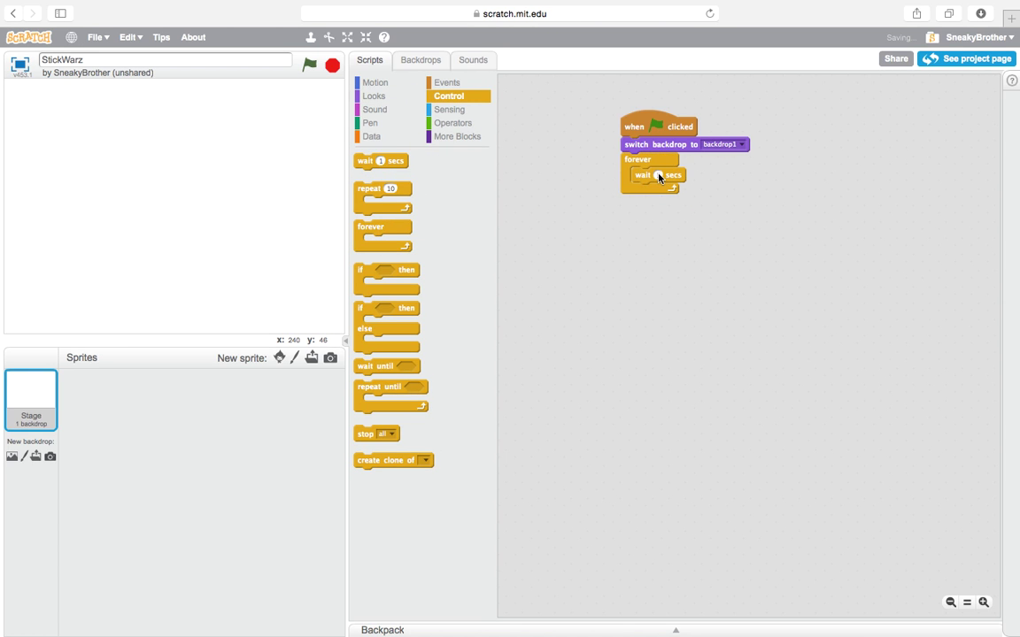
{"action": "left_click", "coordinate": [659, 175]}
{"action": "type", "text": "0.2"}
{"action": "left_click", "coordinate": [374, 95]}
{"action": "mouse_move", "coordinate": [375, 204]}
{"action": "left_mouse_down"}
{"action": "mouse_move", "coordinate": [744, 204]}
{"action": "mouse_move", "coordinate": [684, 195]}
{"action": "left_mouse_up"}
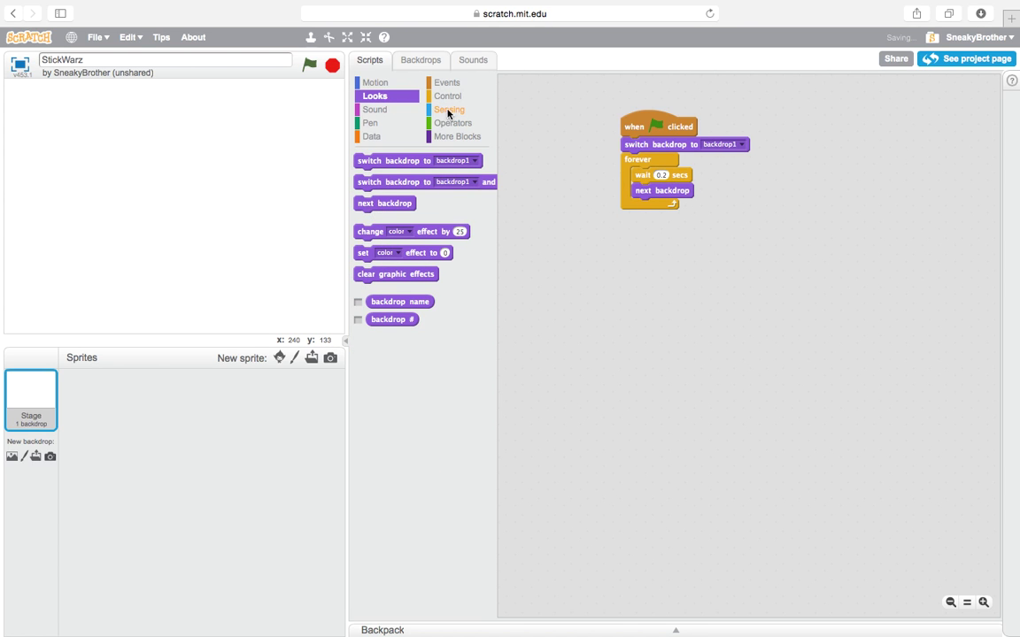
Step: Draw a black stick figure on backdrop1 with an outlined ellipse head and straight lines for torso, legs and arms
{"action": "left_click", "coordinate": [420, 59]}
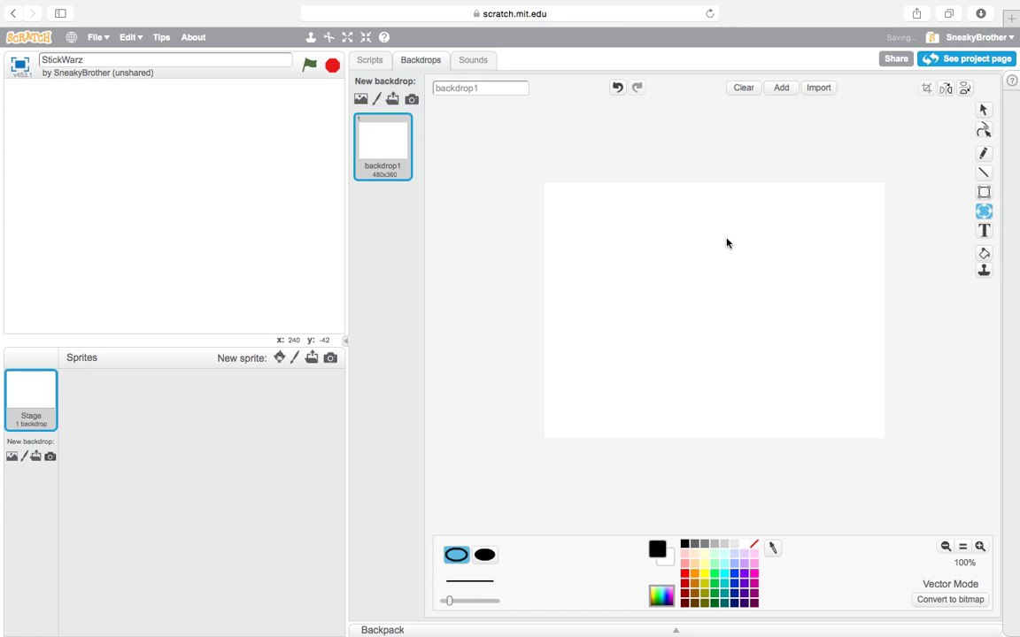
{"action": "mouse_move", "coordinate": [671, 300]}
{"action": "left_mouse_down"}
{"action": "mouse_move", "coordinate": [701, 292]}
{"action": "mouse_move", "coordinate": [706, 253]}
{"action": "mouse_move", "coordinate": [721, 247]}
{"action": "left_mouse_up"}
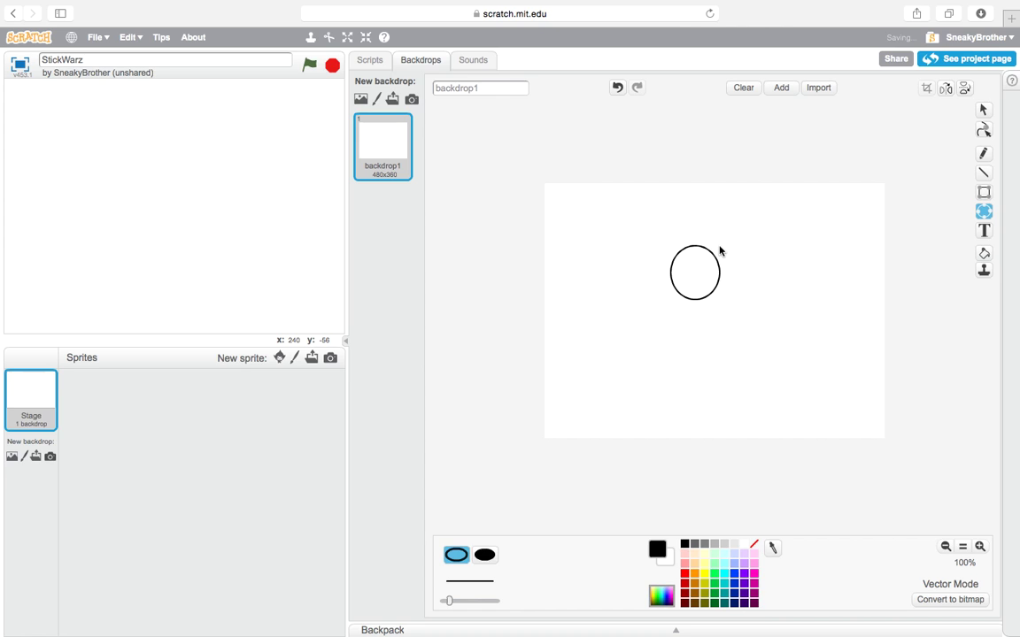
{"action": "left_click", "coordinate": [984, 173]}
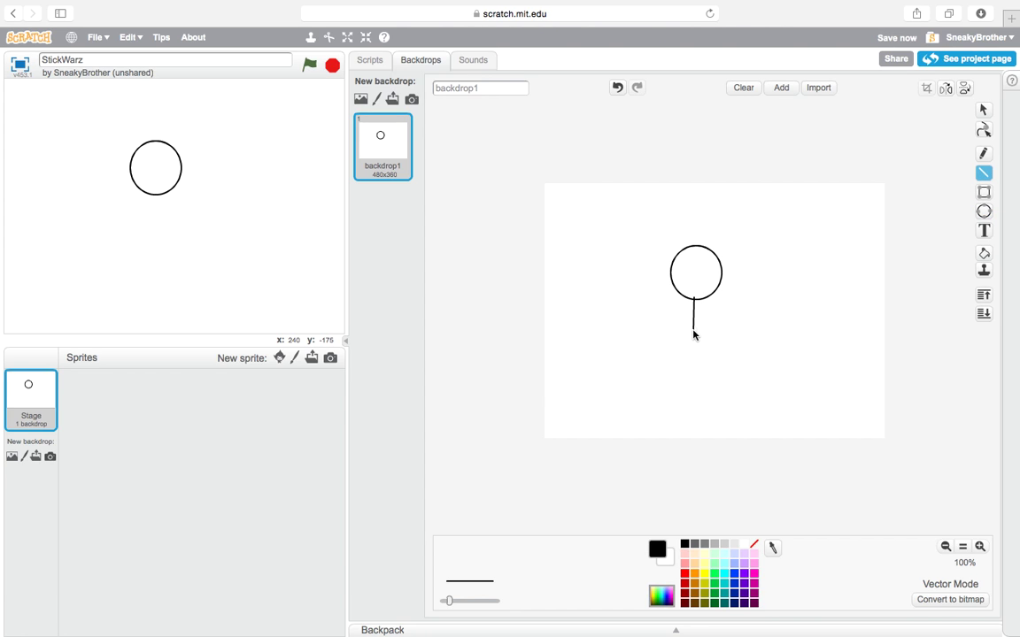
{"action": "left_click_drag", "start_coordinate": [672, 361], "coordinate": [671, 370]}
{"action": "left_click_drag", "start_coordinate": [693, 329], "coordinate": [719, 370]}
{"action": "left_click_drag", "start_coordinate": [671, 313], "coordinate": [722, 313]}
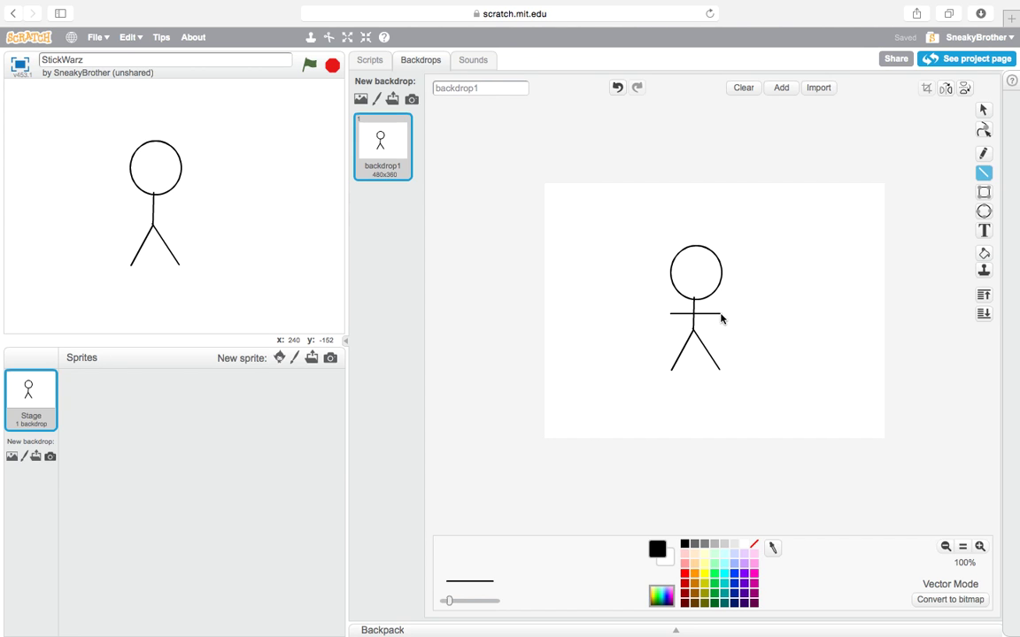
Step: Reshape the stick figure's arm line by pulling its right end slightly outward
{"action": "left_click", "coordinate": [982, 129]}
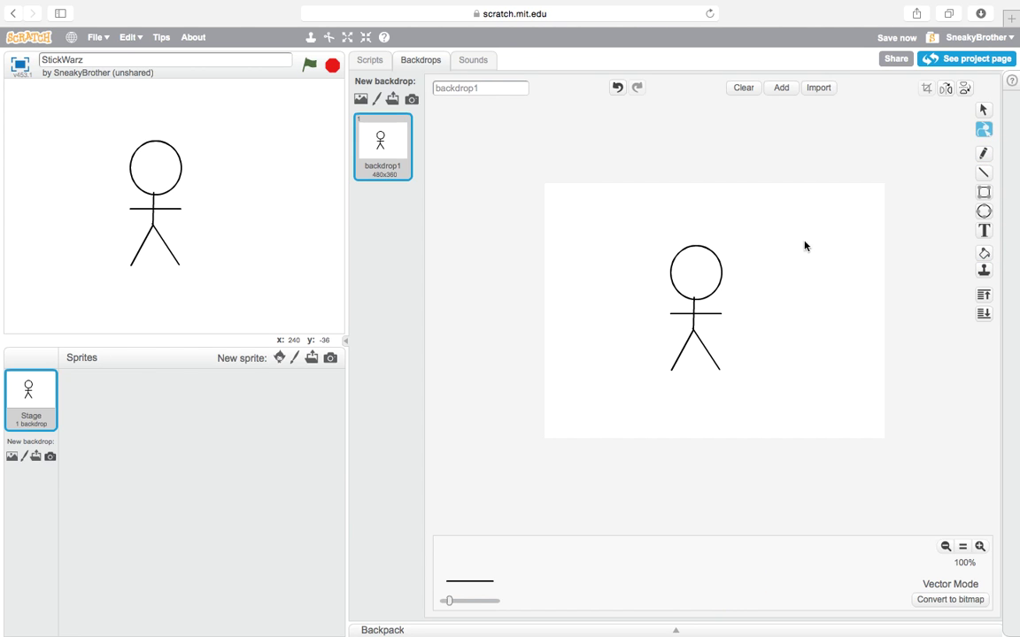
{"action": "left_click", "coordinate": [693, 315]}
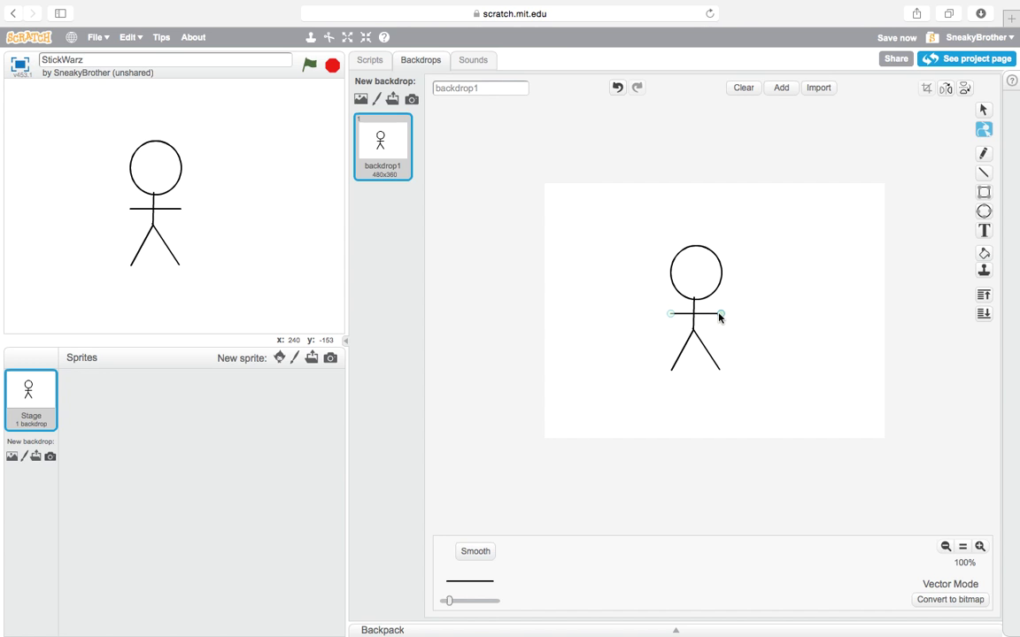
{"action": "mouse_move", "coordinate": [721, 313]}
{"action": "left_mouse_down"}
{"action": "mouse_move", "coordinate": [744, 306]}
{"action": "mouse_move", "coordinate": [709, 313]}
{"action": "mouse_move", "coordinate": [724, 313]}
{"action": "left_mouse_up"}
Step: Duplicate backdrop1 and, in the copy, tilt the figure's head counterclockwise and shift it slightly left
{"action": "right_click", "coordinate": [395, 142]}
{"action": "left_click", "coordinate": [418, 146]}
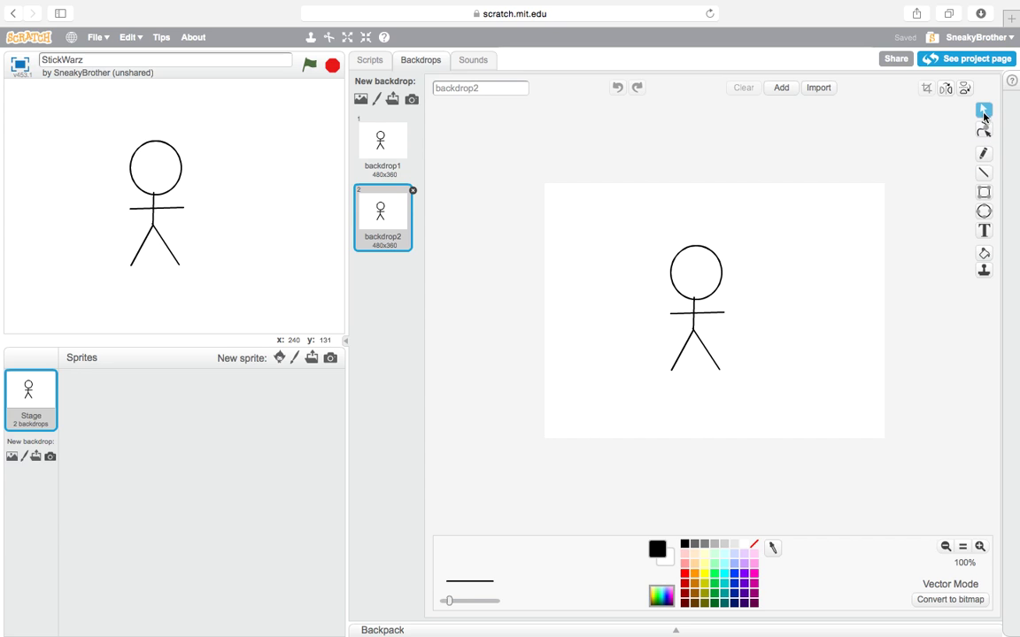
{"action": "left_click", "coordinate": [692, 299]}
{"action": "left_click", "coordinate": [692, 230]}
{"action": "mouse_move", "coordinate": [692, 230]}
{"action": "left_mouse_down"}
{"action": "mouse_move", "coordinate": [681, 228]}
{"action": "mouse_move", "coordinate": [697, 228]}
{"action": "left_mouse_up"}
{"action": "left_click", "coordinate": [710, 285]}
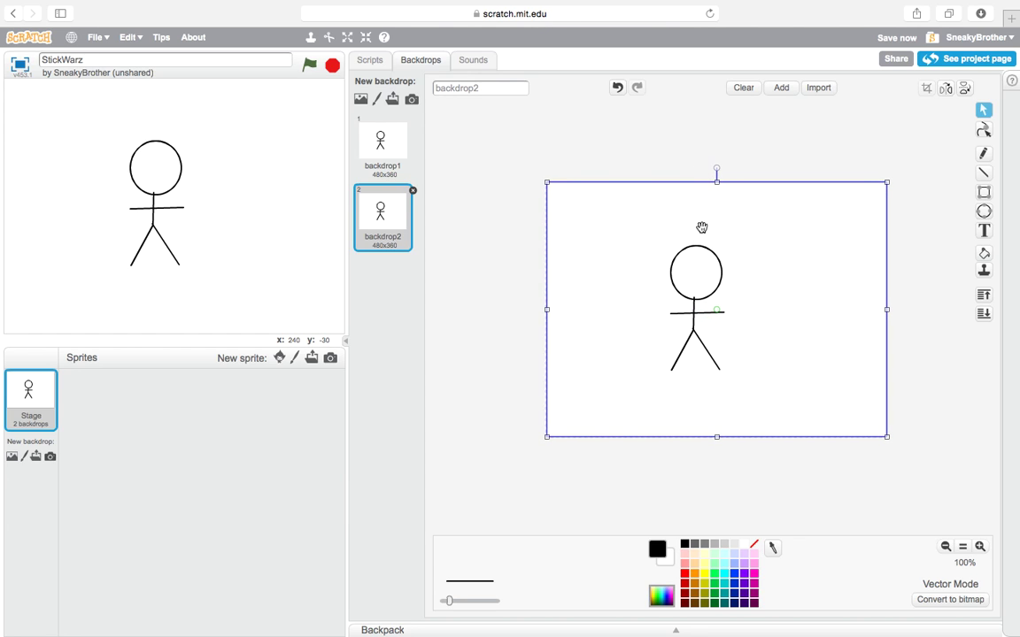
{"action": "left_click", "coordinate": [696, 245]}
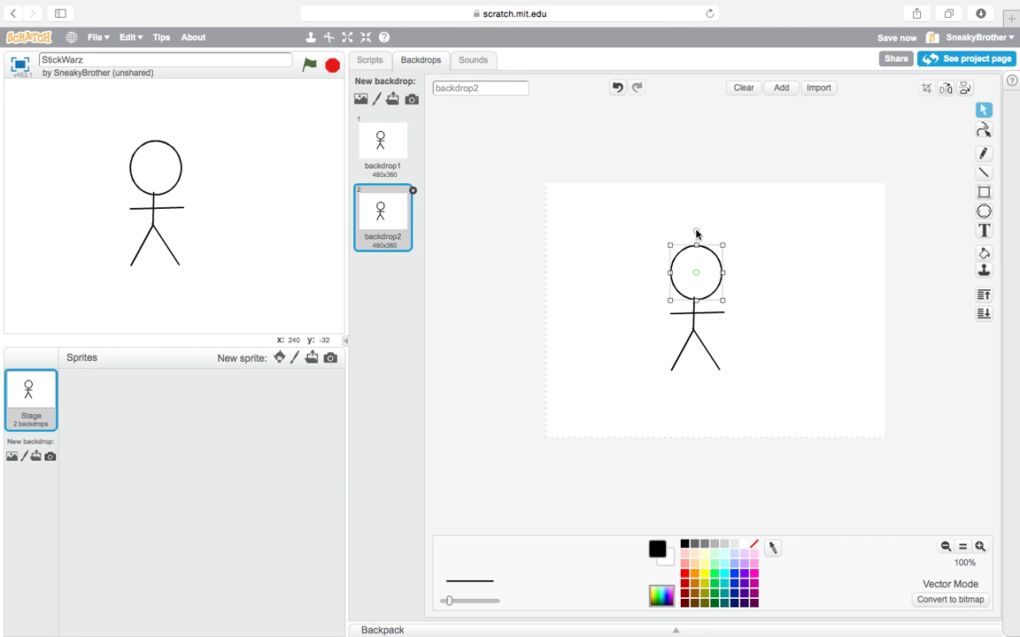
{"action": "left_click_drag", "start_coordinate": [696, 233], "coordinate": [683, 233]}
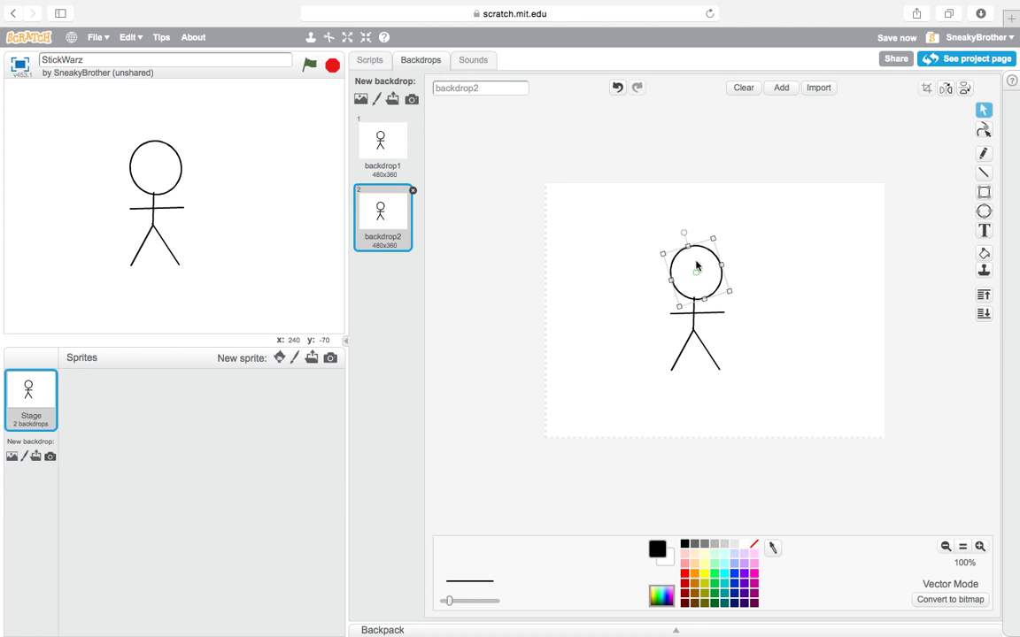
{"action": "left_click_drag", "start_coordinate": [696, 276], "coordinate": [690, 276]}
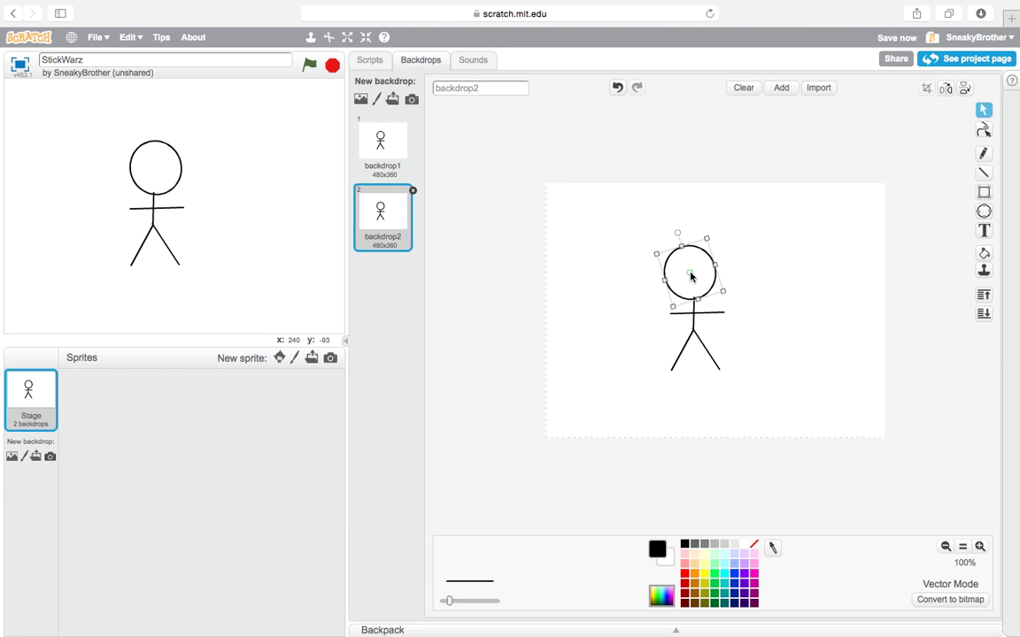
{"action": "left_click", "coordinate": [985, 159]}
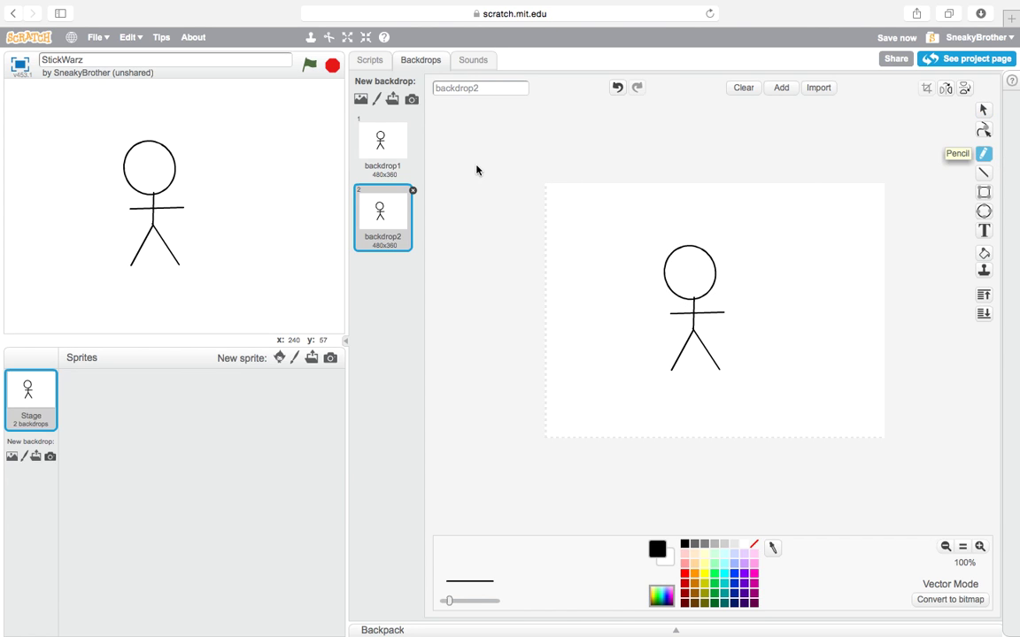
Step: Duplicate backdrop2 and, in the copy, tilt the figure's head clockwise and shift it slightly right
{"action": "right_click", "coordinate": [379, 211]}
{"action": "left_click", "coordinate": [430, 239]}
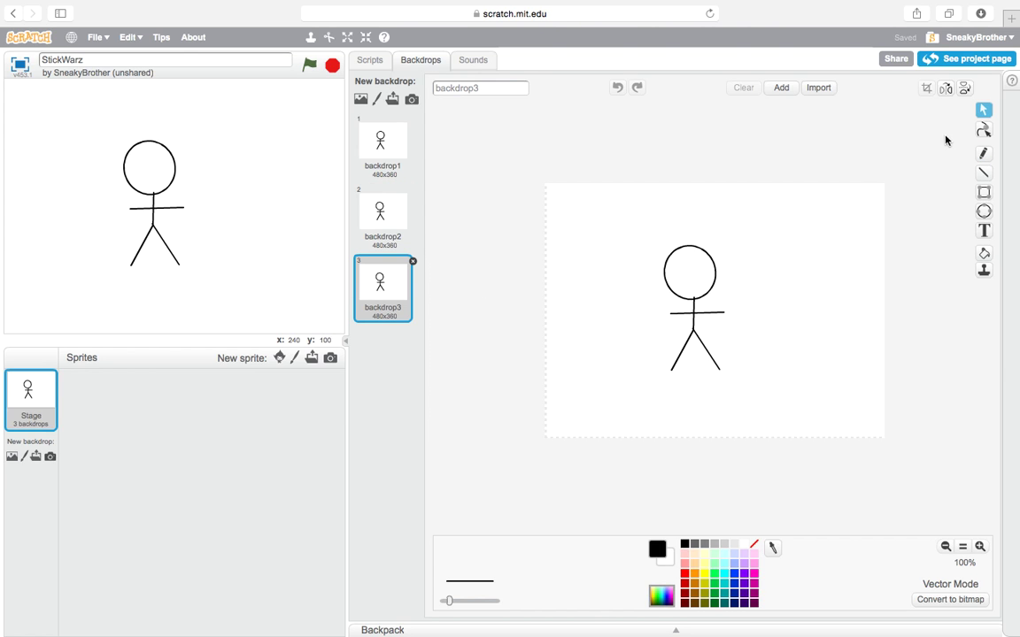
{"action": "left_click", "coordinate": [689, 262]}
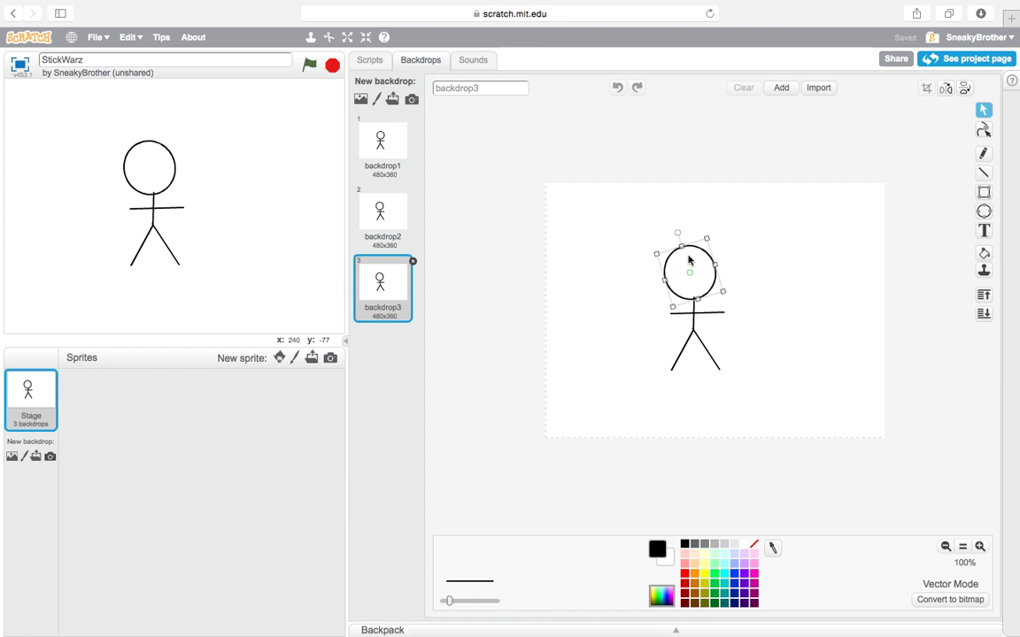
{"action": "left_click_drag", "start_coordinate": [678, 234], "coordinate": [706, 235]}
{"action": "left_click_drag", "start_coordinate": [691, 275], "coordinate": [699, 272]}
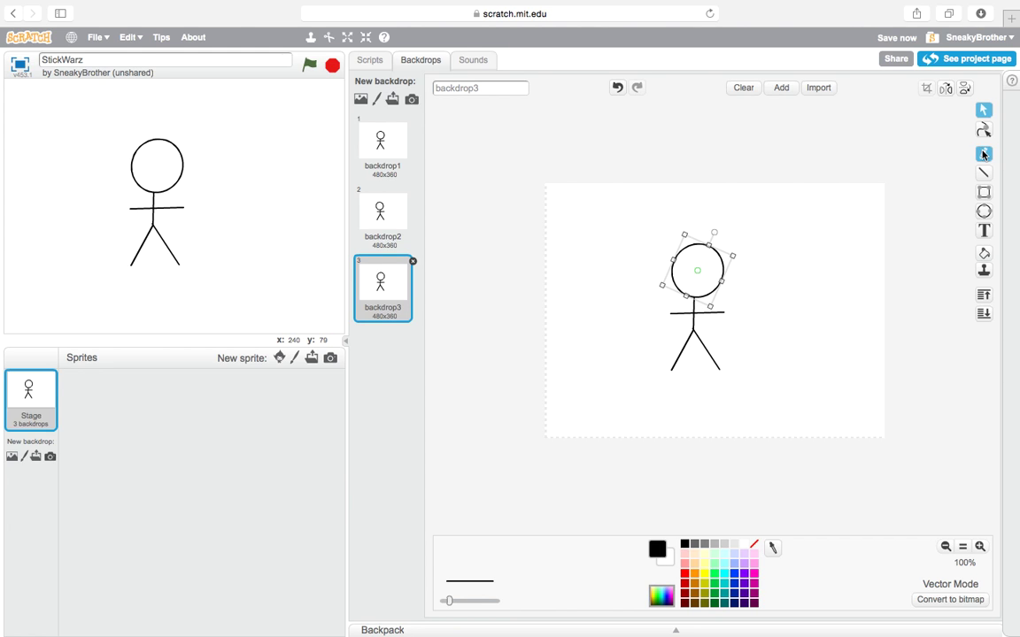
{"action": "left_click", "coordinate": [983, 154]}
Step: Duplicate backdrop3 and rotate the figure's head back to nearly upright in the copy
{"action": "right_click", "coordinate": [390, 294]}
{"action": "left_click", "coordinate": [417, 308]}
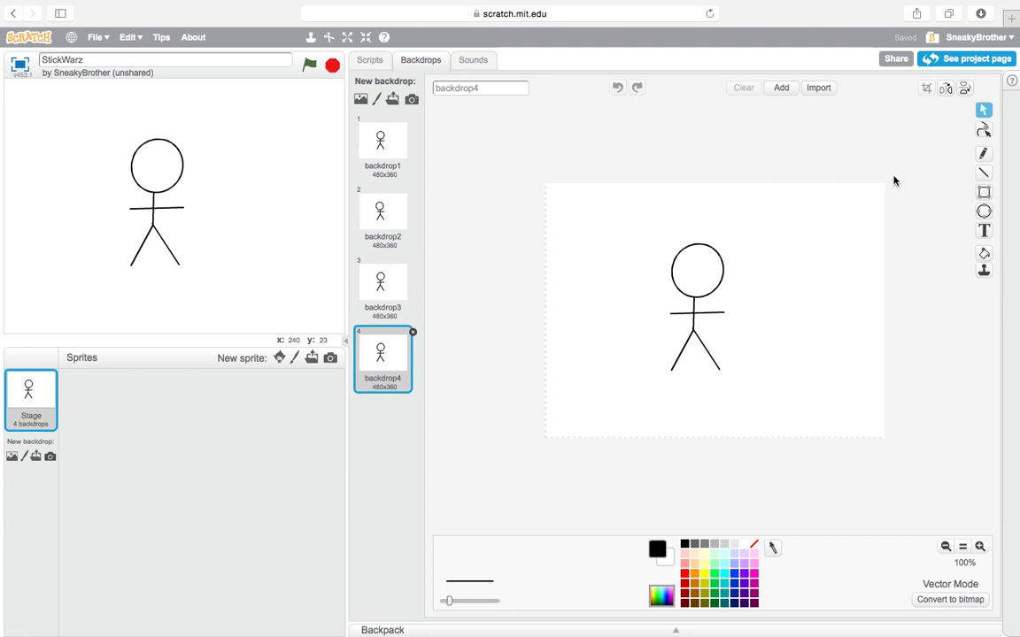
{"action": "left_click", "coordinate": [983, 131]}
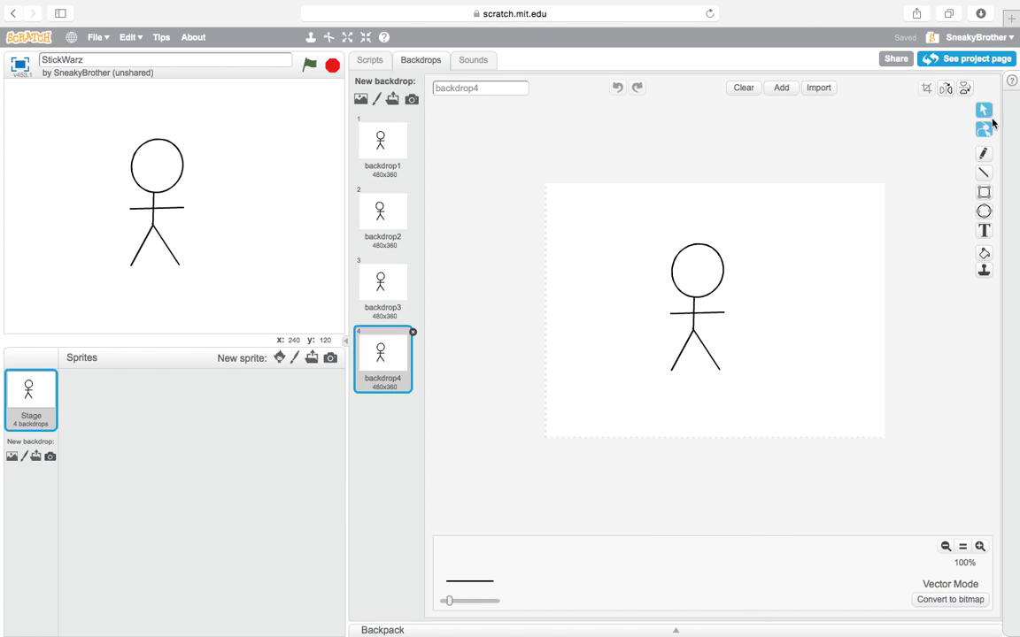
{"action": "left_click", "coordinate": [982, 109]}
{"action": "left_click", "coordinate": [686, 292]}
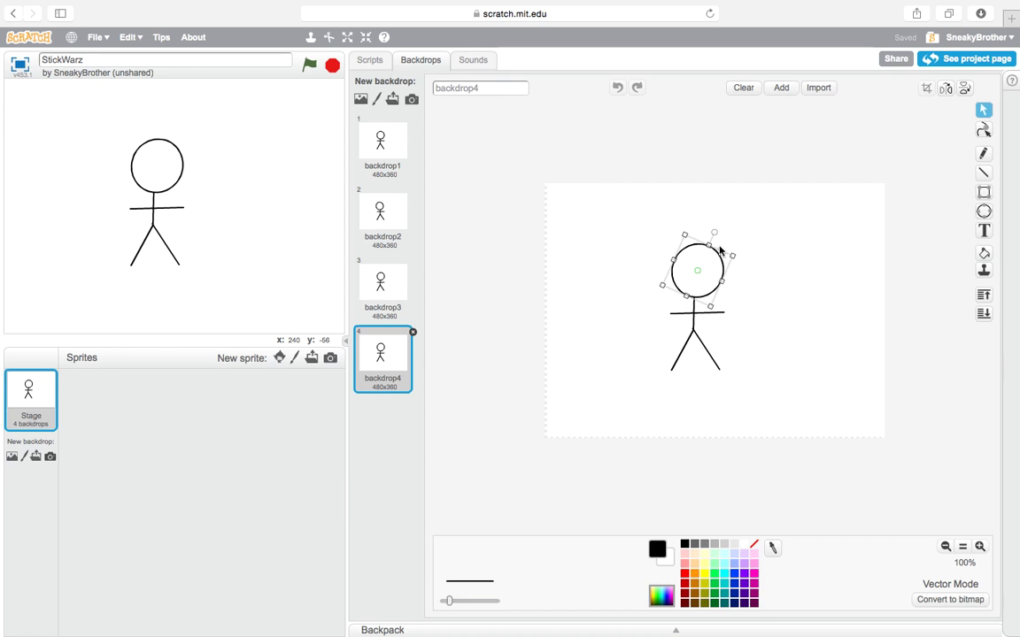
{"action": "left_click_drag", "start_coordinate": [713, 231], "coordinate": [701, 231]}
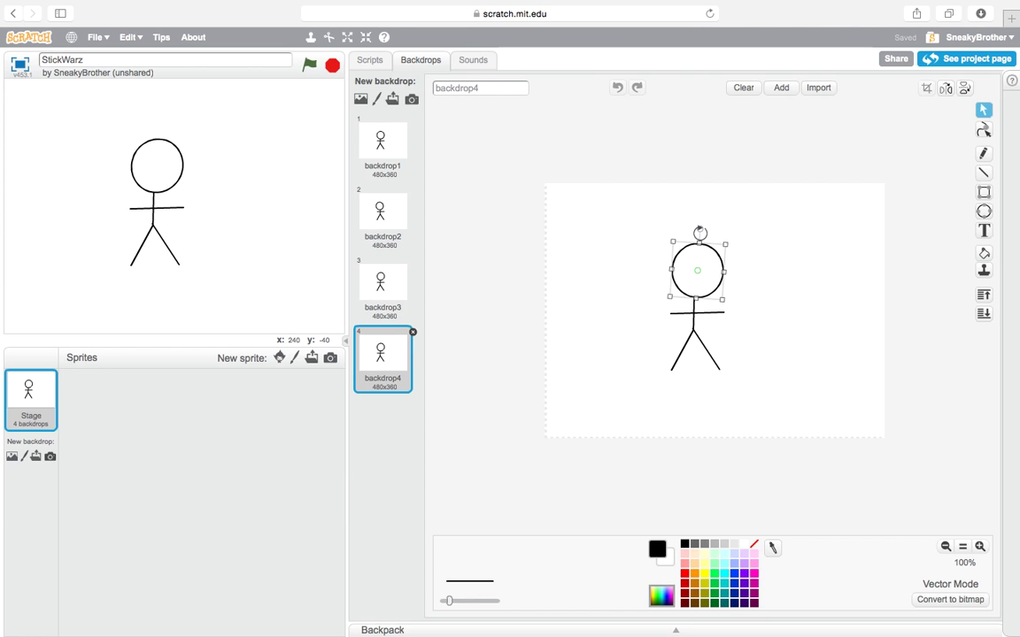
Step: Run the animation and try loop wait times of 0.3 and 0.1 secs before restoring 0.2 secs
{"action": "left_click", "coordinate": [370, 60]}
{"action": "left_click", "coordinate": [308, 64]}
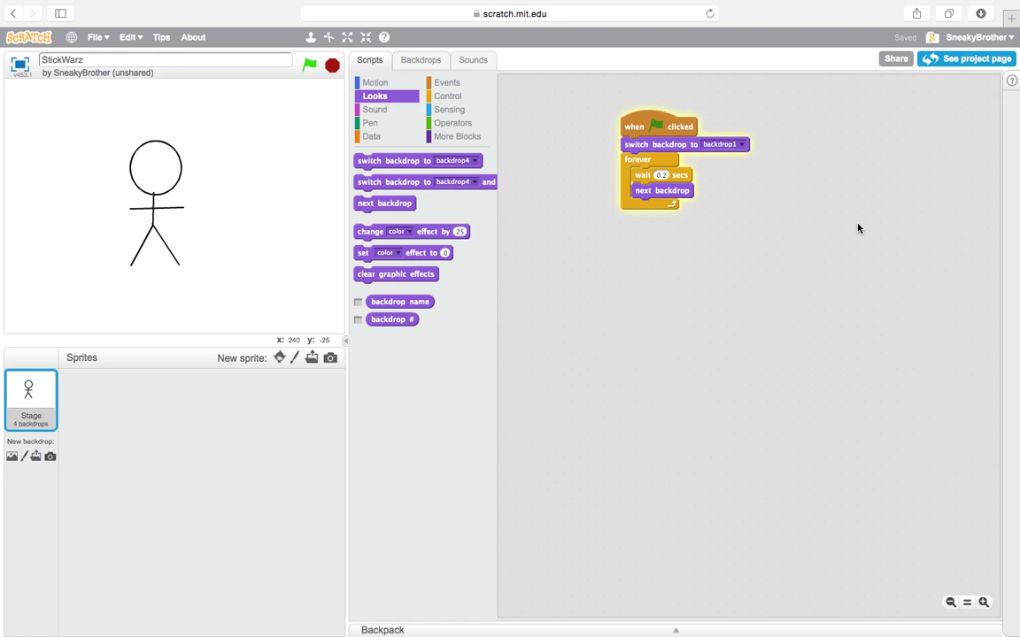
{"action": "left_click", "coordinate": [662, 175]}
{"action": "type", "text": "0.3"}
{"action": "left_click", "coordinate": [611, 157]}
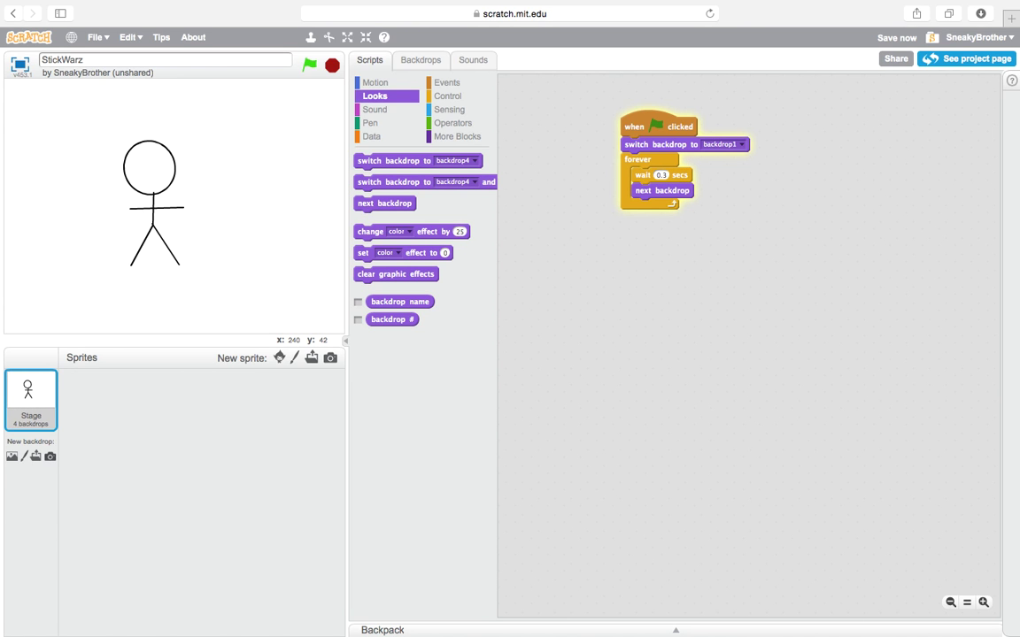
{"action": "left_click", "coordinate": [662, 176]}
{"action": "type", "text": "0.1"}
{"action": "left_click", "coordinate": [599, 157]}
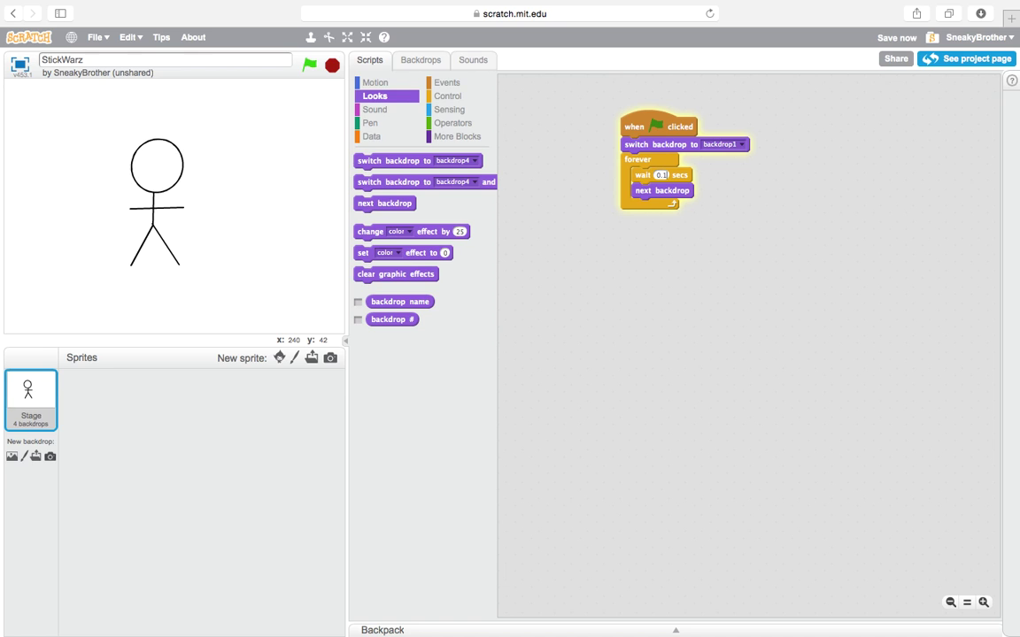
{"action": "left_click", "coordinate": [662, 175]}
{"action": "type", "text": "0.2"}
{"action": "left_click", "coordinate": [593, 159]}
Step: Duplicate backdrop4 to add another frame to the animation
{"action": "left_click", "coordinate": [421, 60]}
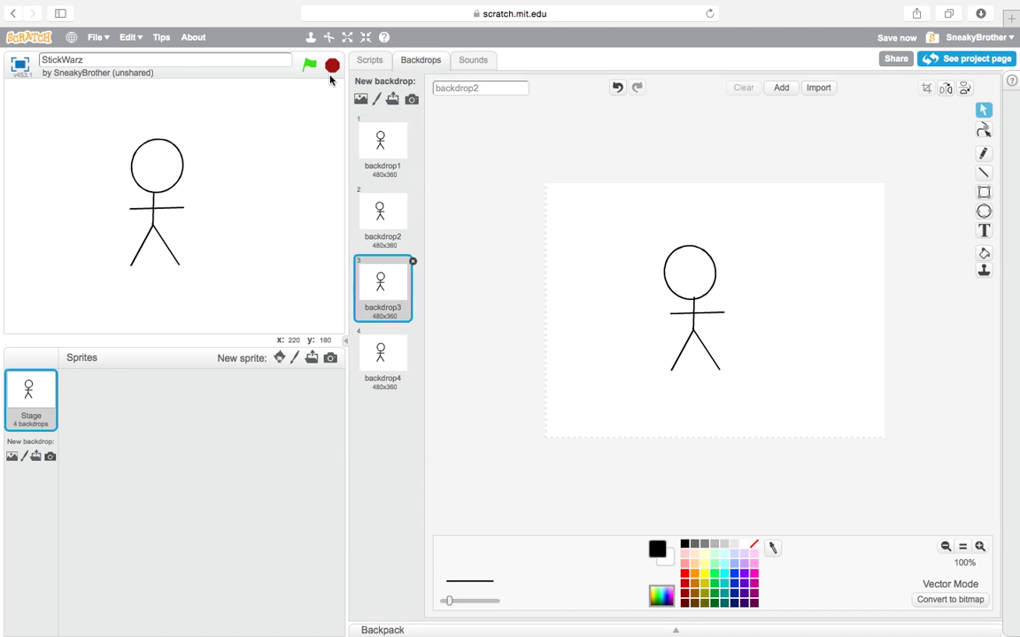
{"action": "left_click", "coordinate": [387, 359]}
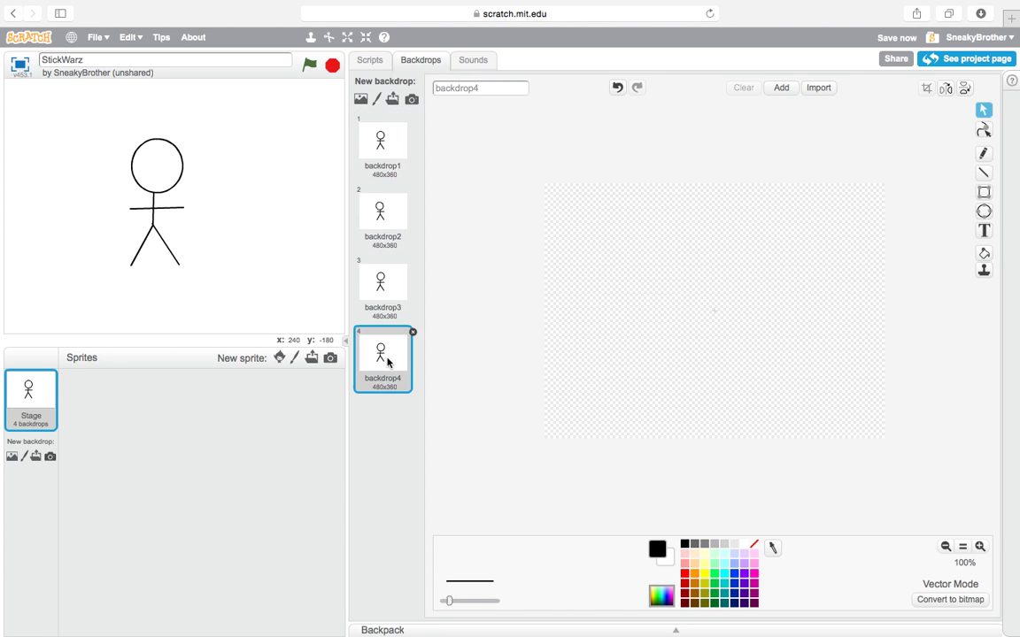
{"action": "right_click", "coordinate": [386, 370]}
{"action": "left_click", "coordinate": [417, 379]}
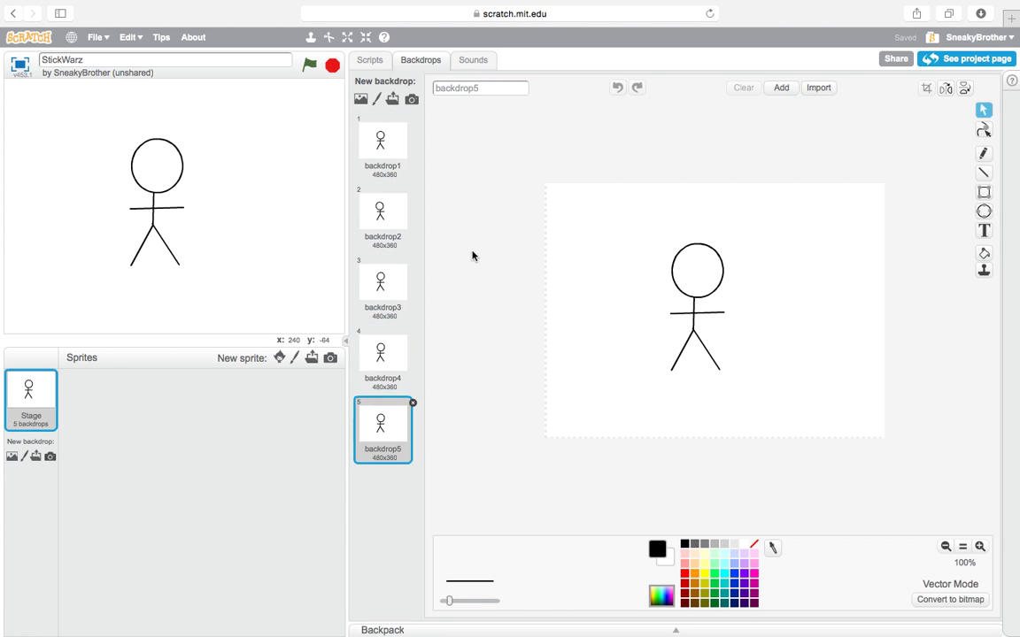
Step: Add the red Helvetica text "SolarFlareProductions" to backdrop5, starting just below the figure's head
{"action": "left_click", "coordinate": [684, 573]}
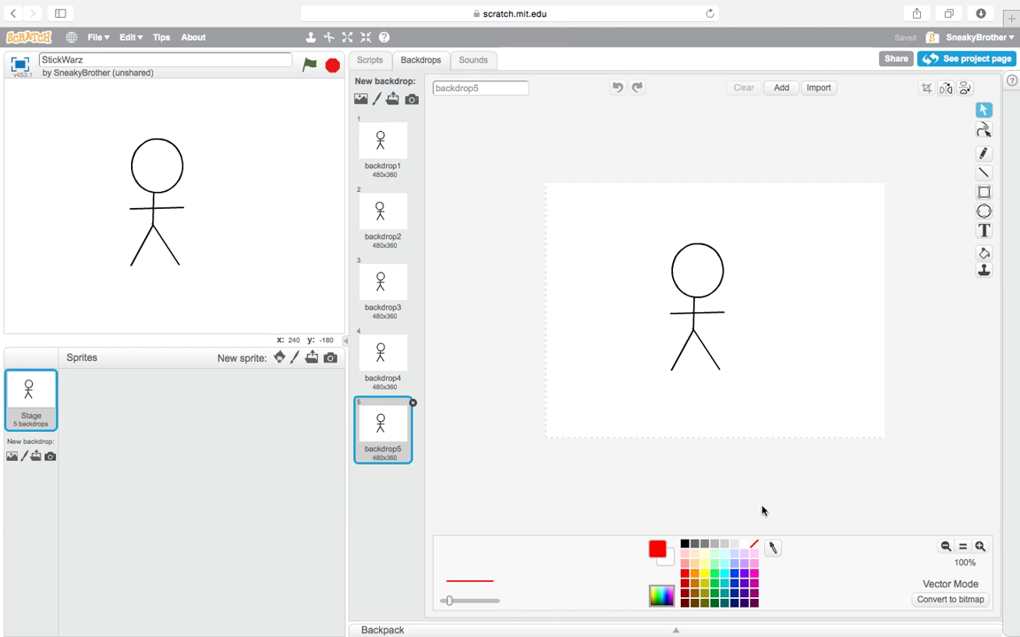
{"action": "left_click", "coordinate": [984, 231]}
{"action": "left_click", "coordinate": [728, 301]}
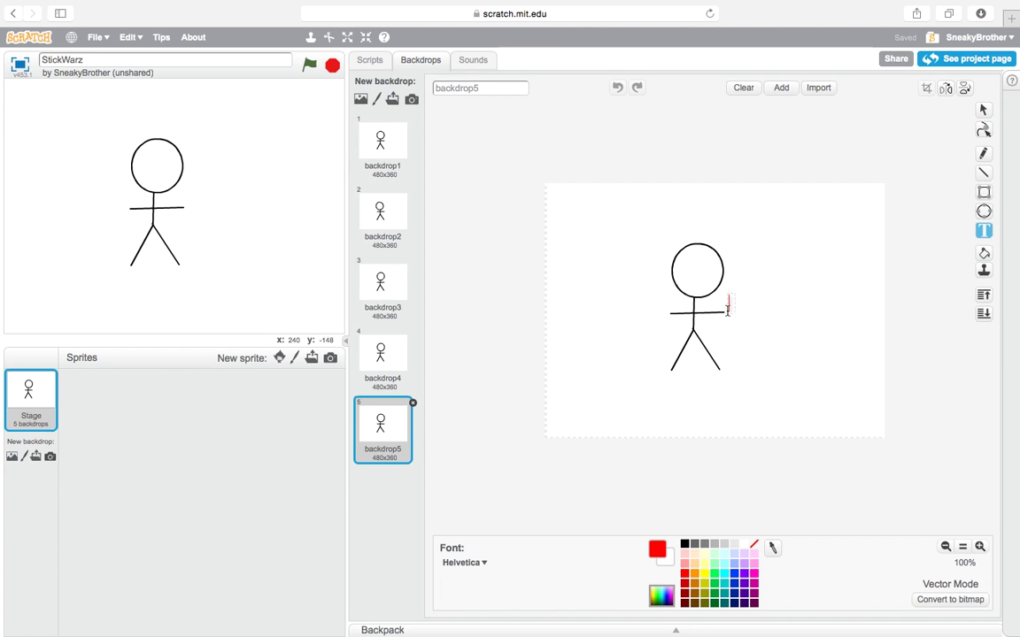
{"action": "left_click", "coordinate": [700, 305]}
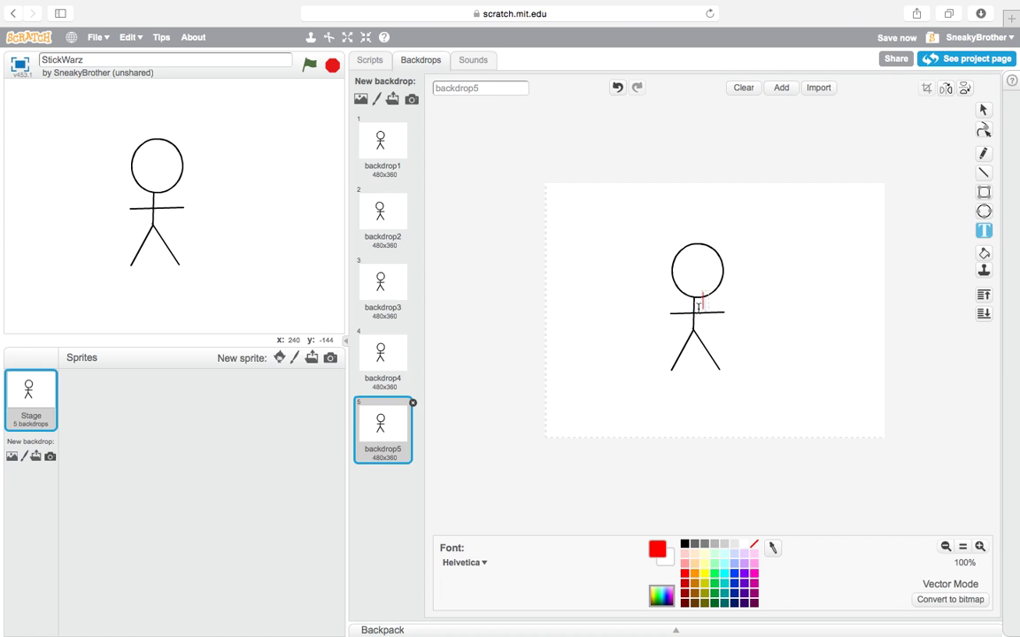
{"action": "type", "text": "Sola"}
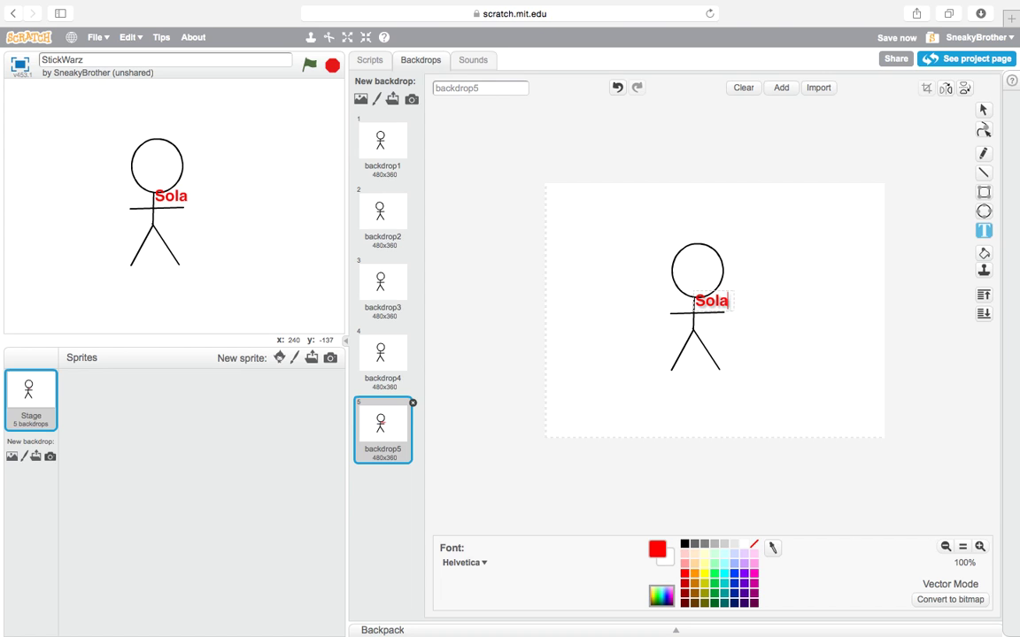
{"action": "type", "text": "rFlareProductions"}
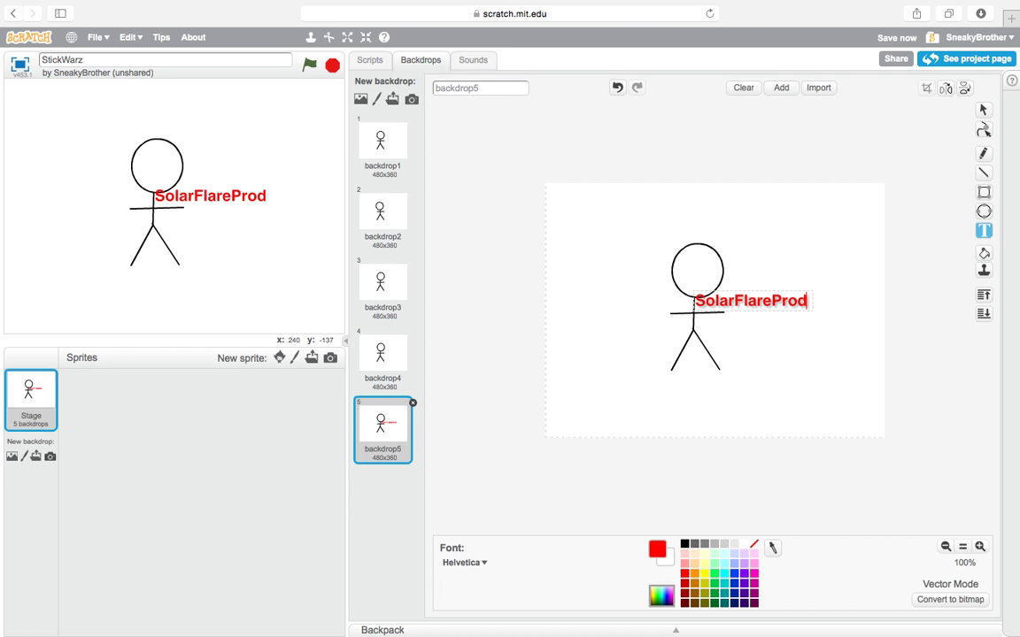
{"action": "left_click", "coordinate": [983, 153]}
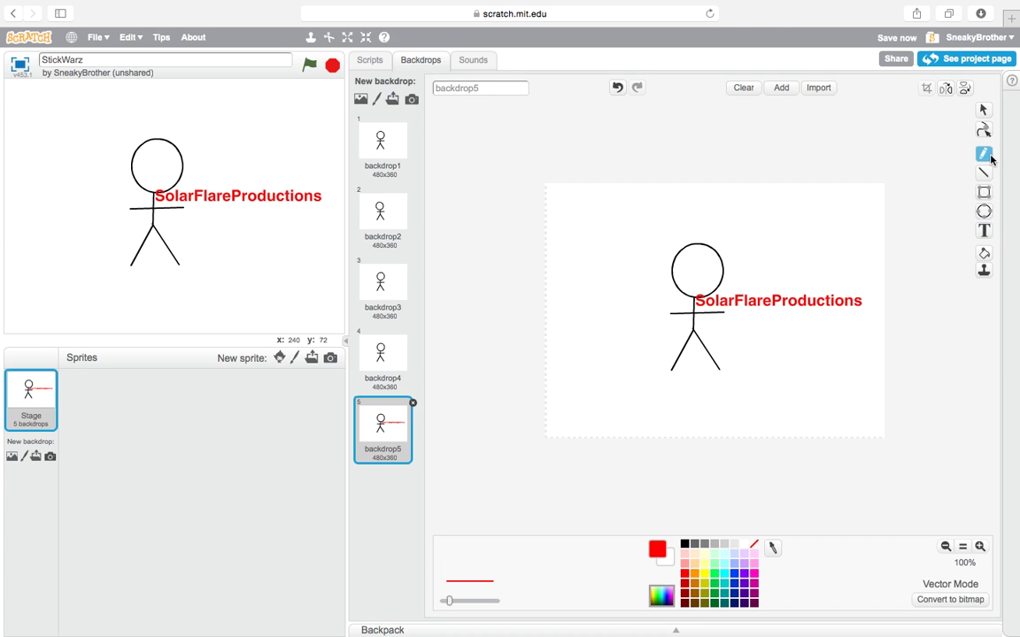
Step: Duplicate backdrop5 and delete the "SolarFlareProductions" text from the copy
{"action": "right_click", "coordinate": [398, 432]}
{"action": "left_click", "coordinate": [423, 442]}
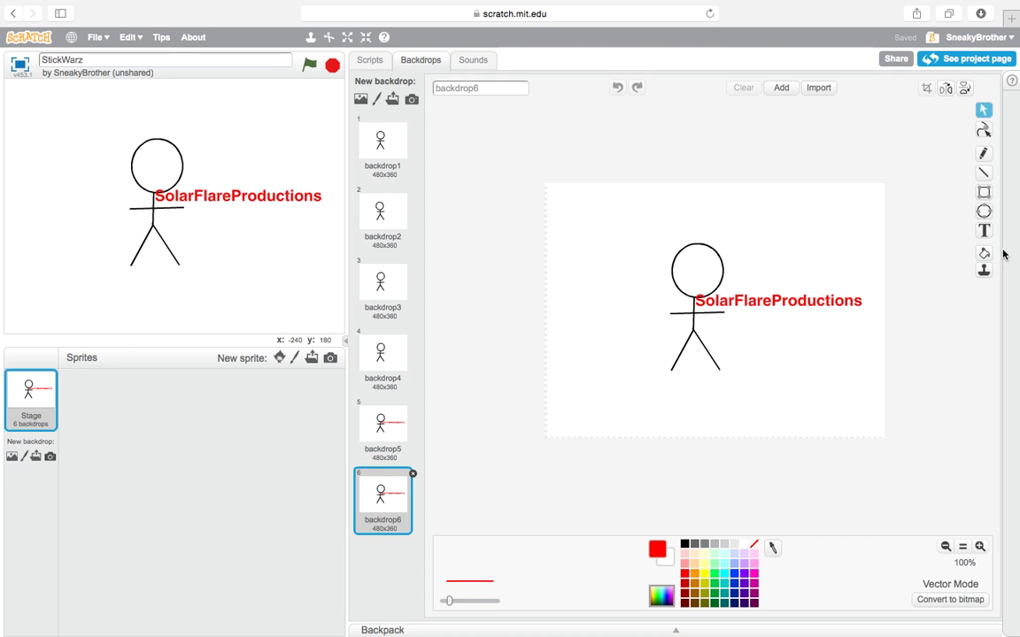
{"action": "left_click", "coordinate": [680, 294]}
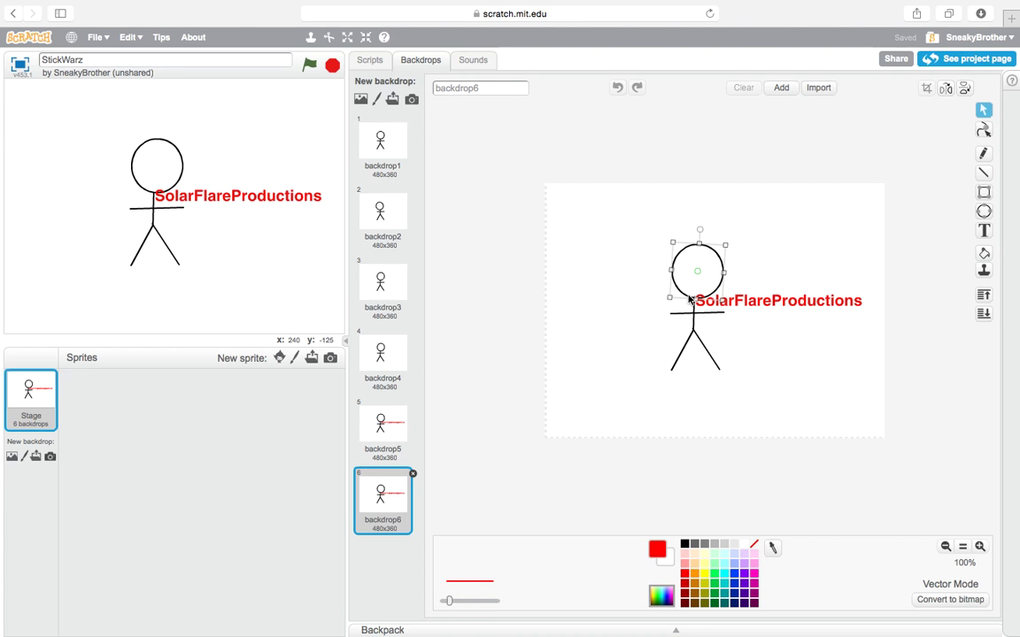
{"action": "left_click", "coordinate": [692, 324]}
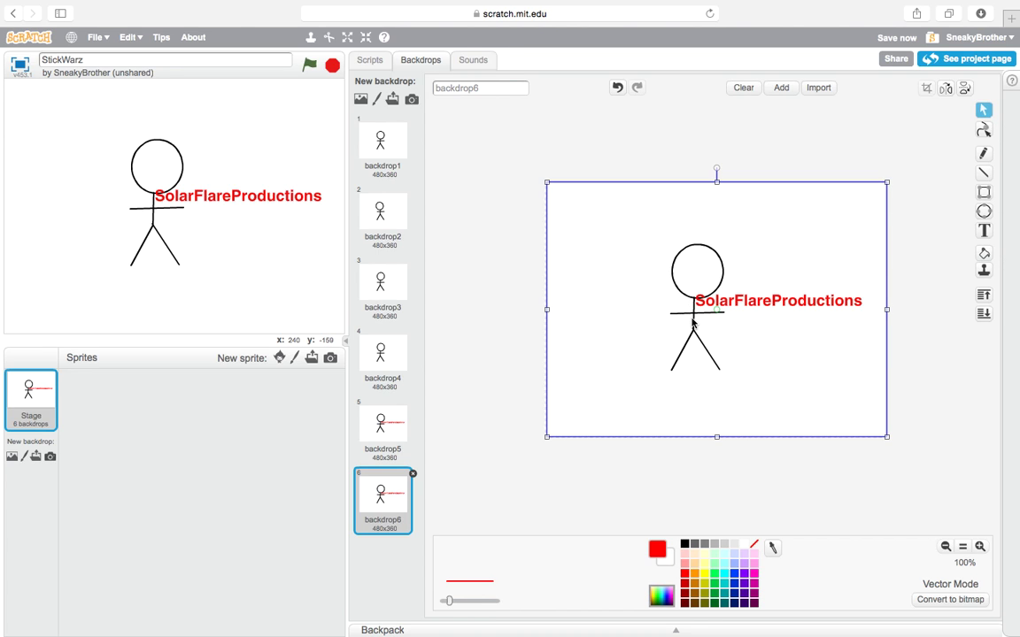
{"action": "left_click", "coordinate": [773, 298]}
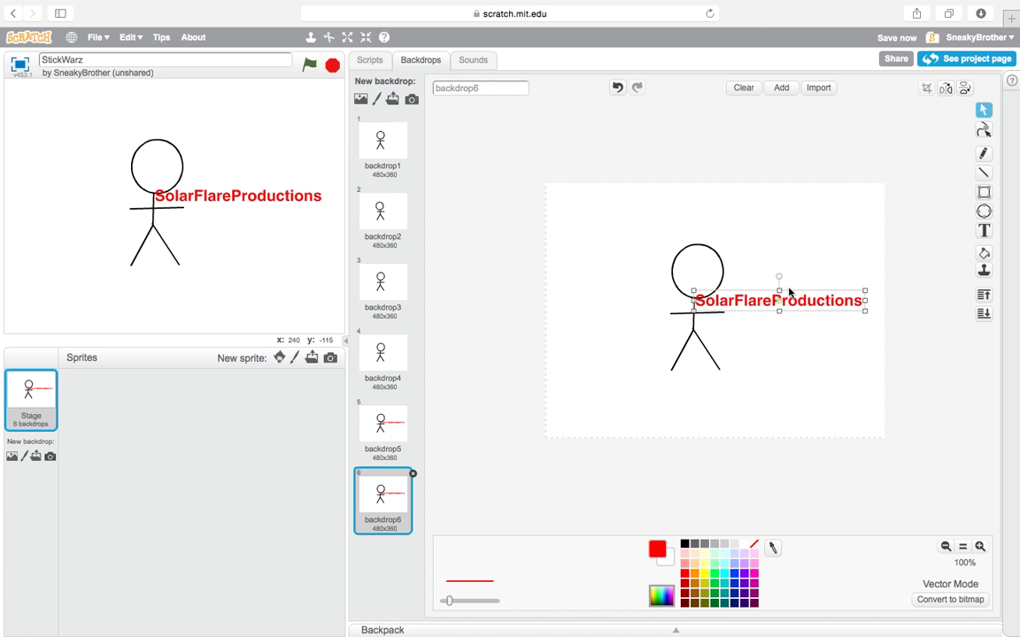
{"action": "key", "text": "Delete"}
Step: Duplicate backdrop6 and move the figure's head up, well clear of the body, in the copy
{"action": "right_click", "coordinate": [403, 507]}
{"action": "left_click", "coordinate": [423, 515]}
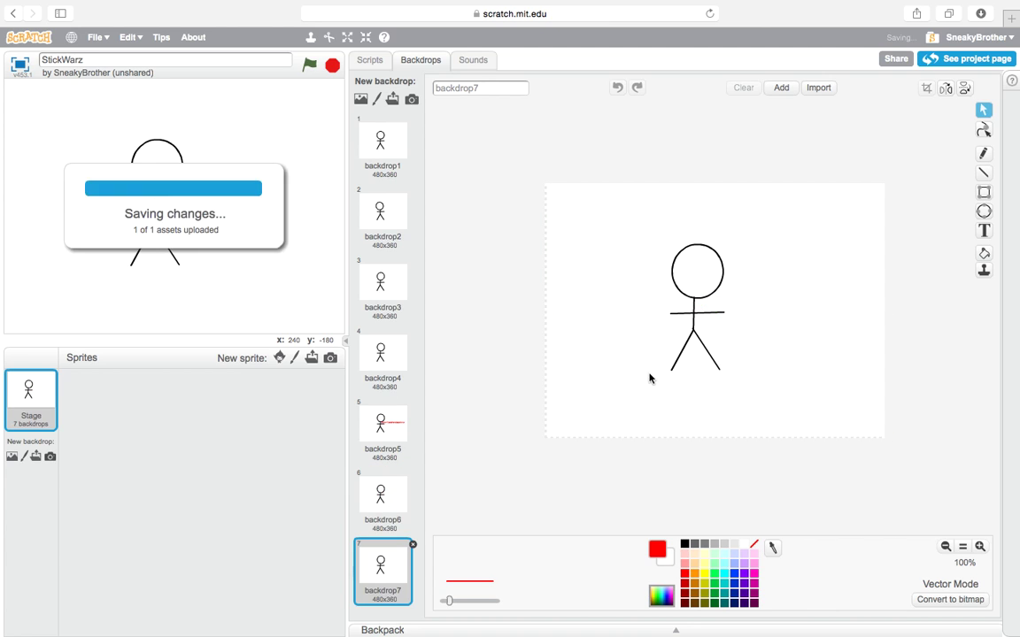
{"action": "left_click", "coordinate": [694, 312]}
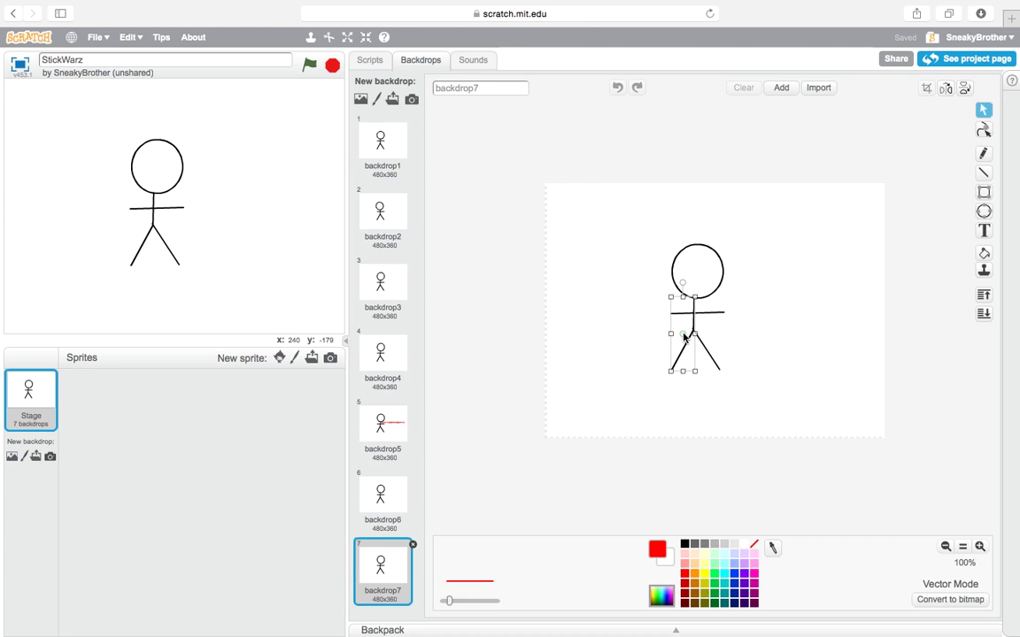
{"action": "left_click", "coordinate": [724, 280]}
{"action": "left_click", "coordinate": [696, 281]}
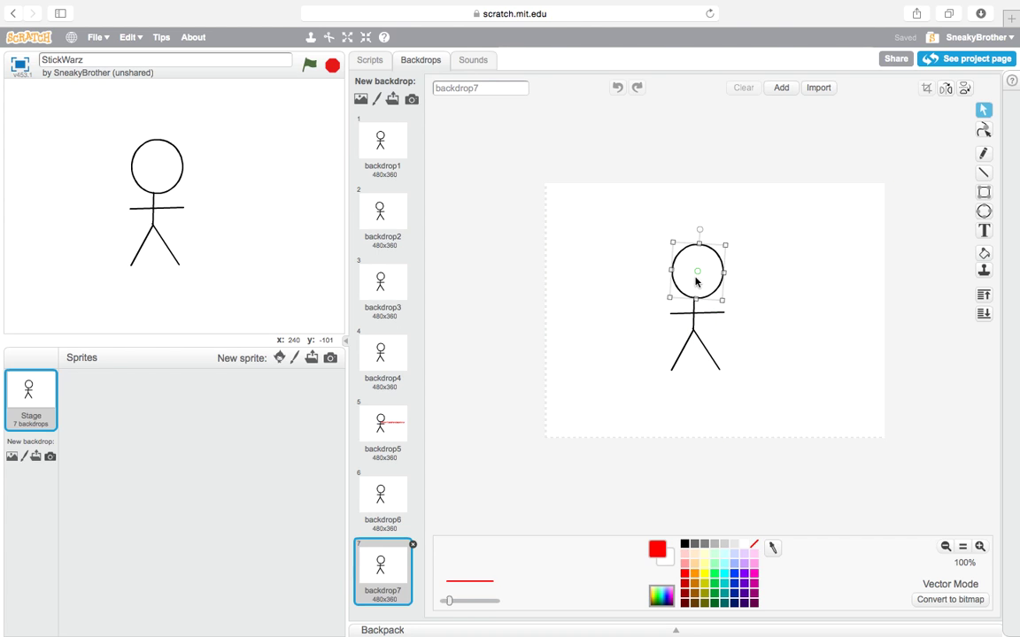
{"action": "left_click_drag", "start_coordinate": [697, 274], "coordinate": [701, 242]}
{"action": "left_click", "coordinate": [695, 317]}
{"action": "left_click_drag", "start_coordinate": [693, 283], "coordinate": [693, 329]}
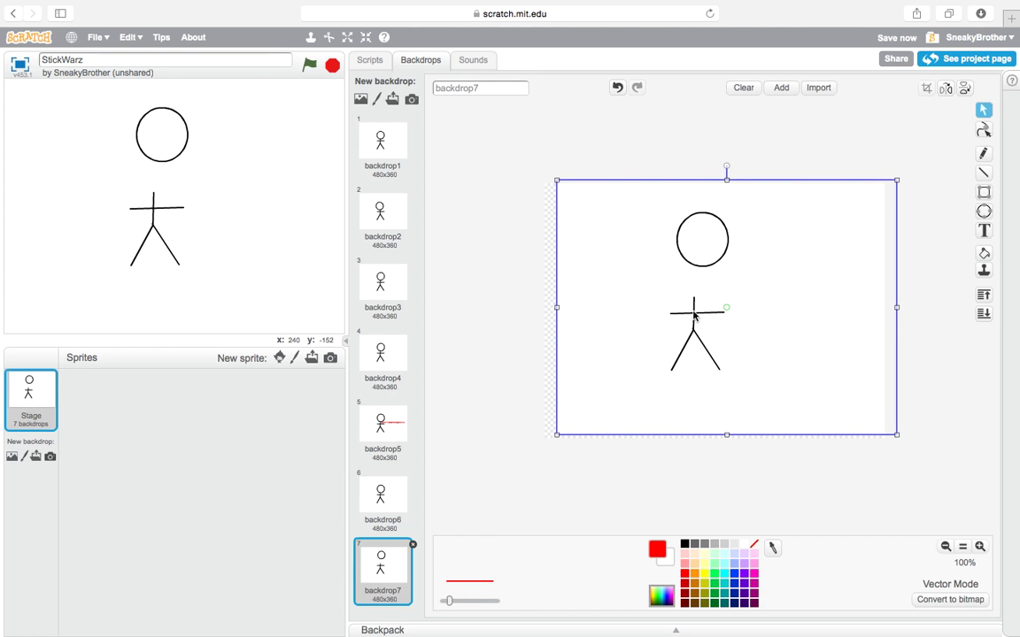
{"action": "left_click", "coordinate": [695, 267]}
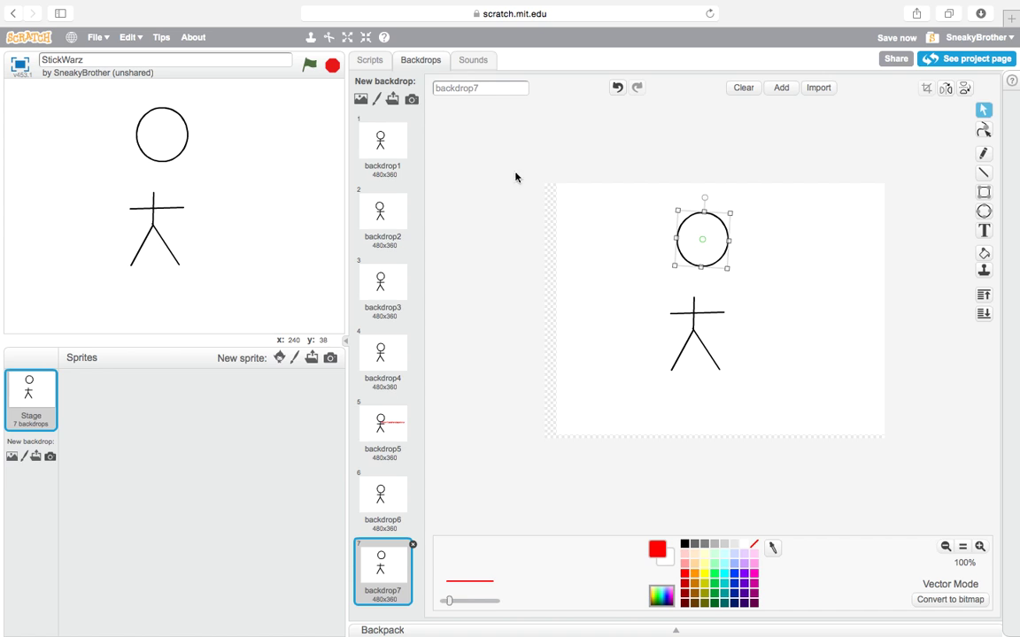
Step: Duplicate backdrop7 and move the detached head back down onto the body in the copy
{"action": "right_click", "coordinate": [382, 572]}
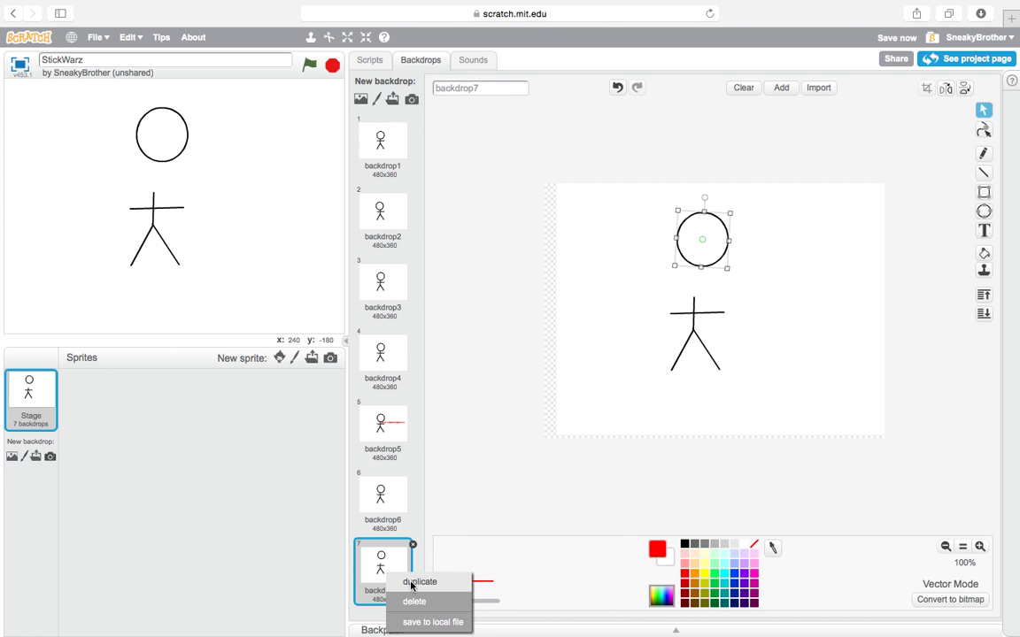
{"action": "left_click", "coordinate": [410, 582]}
{"action": "left_click", "coordinate": [693, 271]}
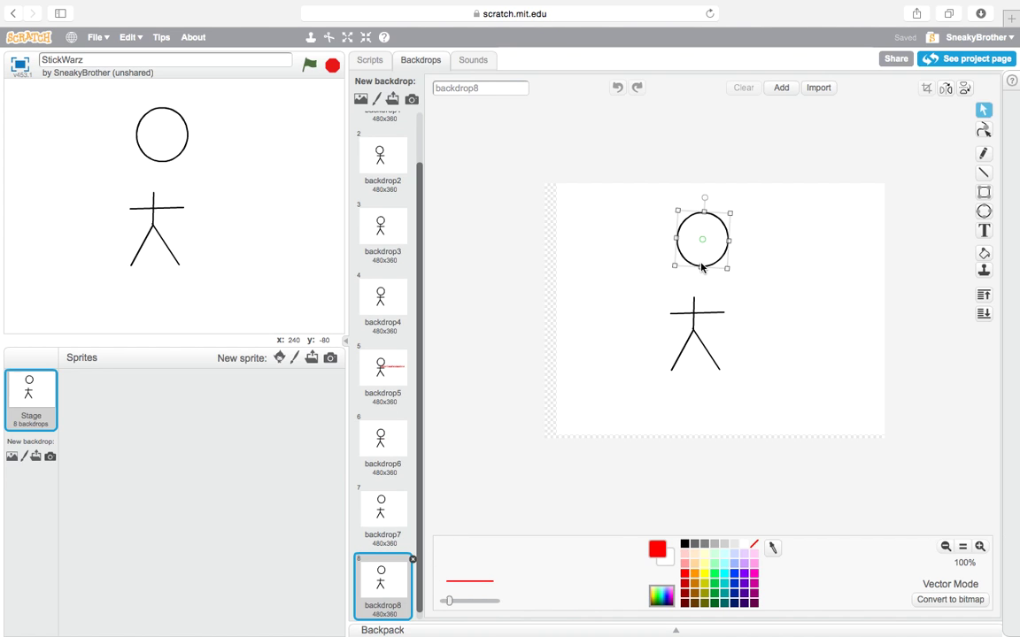
{"action": "left_click_drag", "start_coordinate": [708, 241], "coordinate": [698, 276]}
Step: Duplicate backdrop8 and lift the figure's head straight up off the body in the copy
{"action": "right_click", "coordinate": [384, 601]}
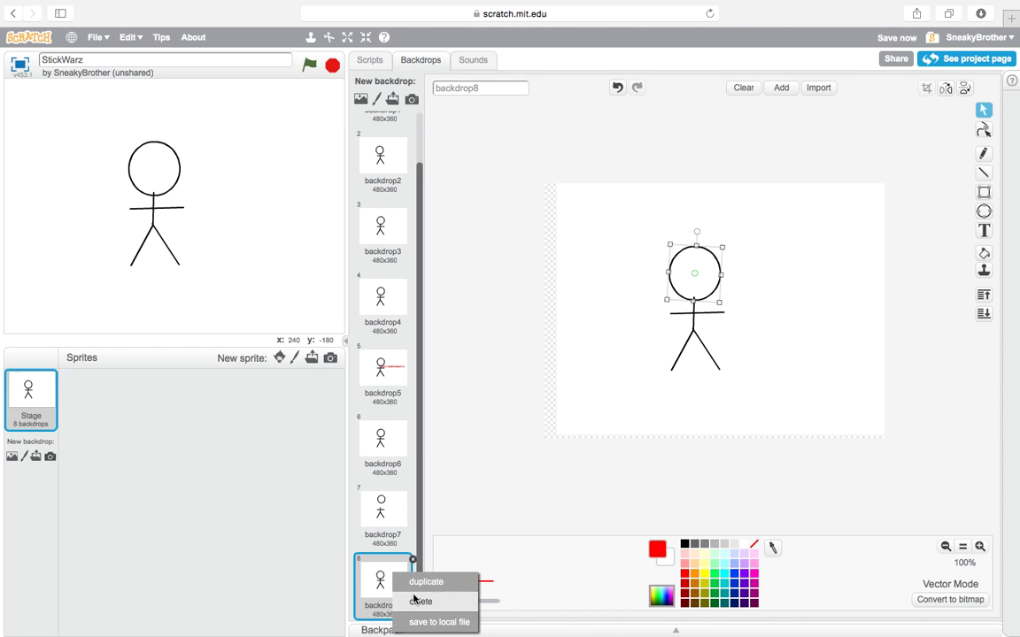
{"action": "left_click", "coordinate": [405, 577]}
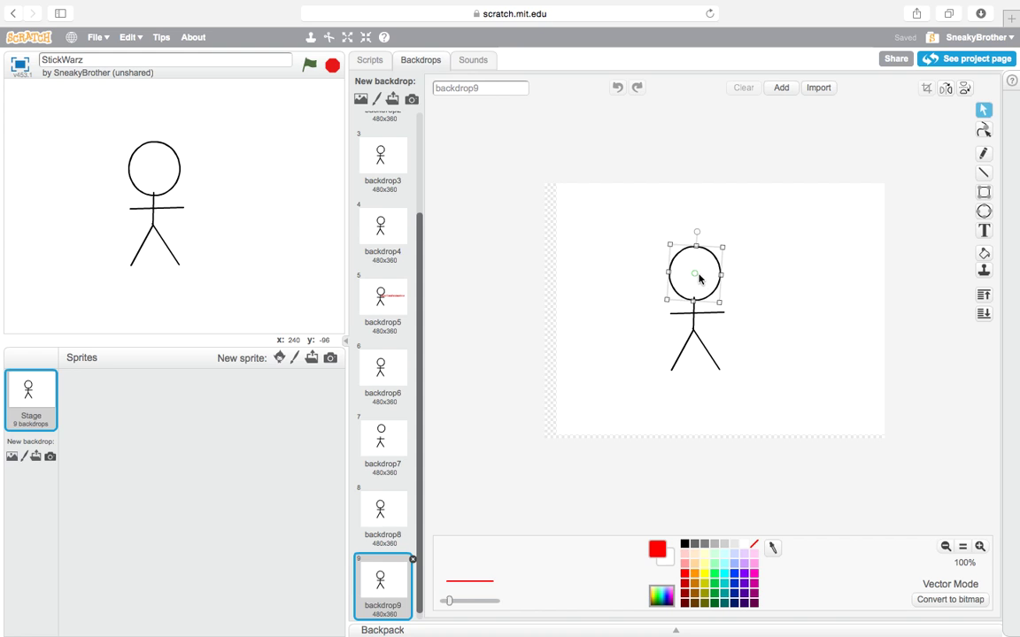
{"action": "left_click_drag", "start_coordinate": [694, 276], "coordinate": [694, 230]}
Step: Duplicate backdrop9 and lower the raised head onto the body again in the copy
{"action": "right_click", "coordinate": [398, 575]}
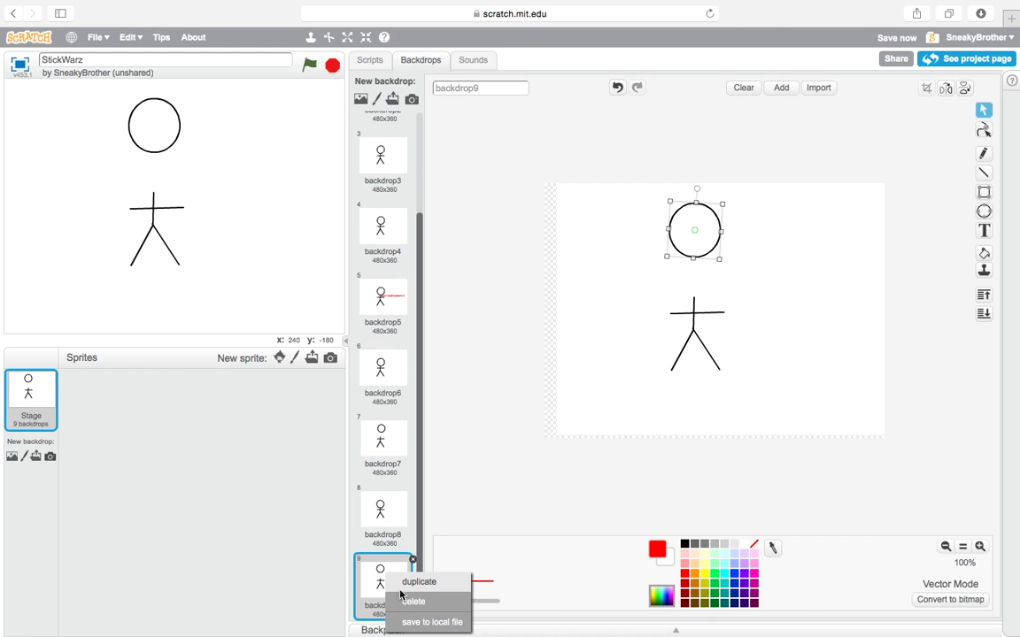
{"action": "left_click", "coordinate": [414, 582]}
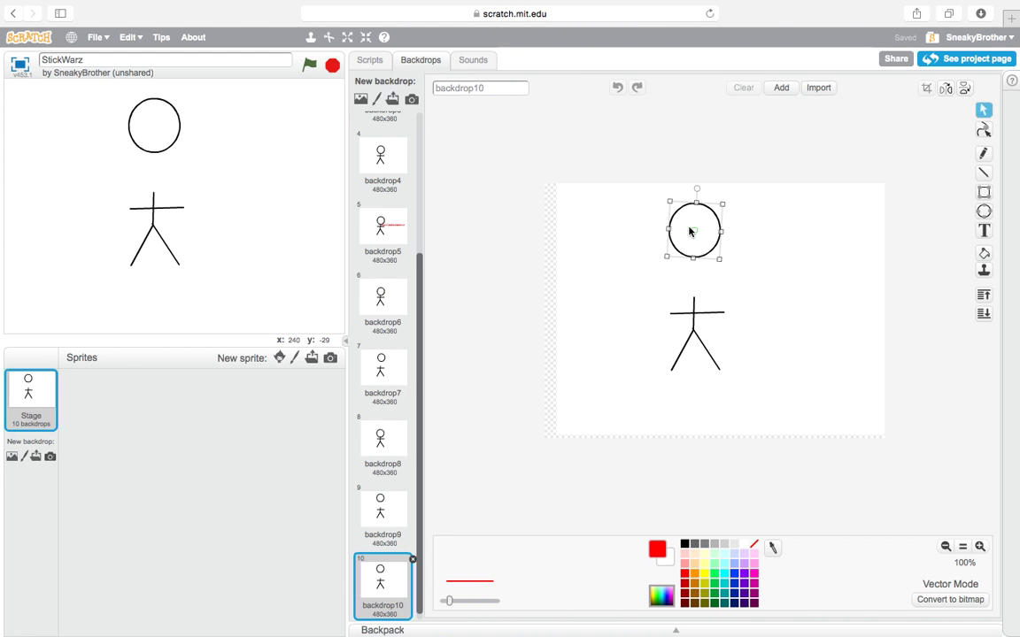
{"action": "left_click_drag", "start_coordinate": [698, 235], "coordinate": [698, 277]}
Step: Duplicate backdrop10 as another frame, and play the animation briefly before stopping it
{"action": "right_click", "coordinate": [388, 582]}
{"action": "left_click", "coordinate": [416, 581]}
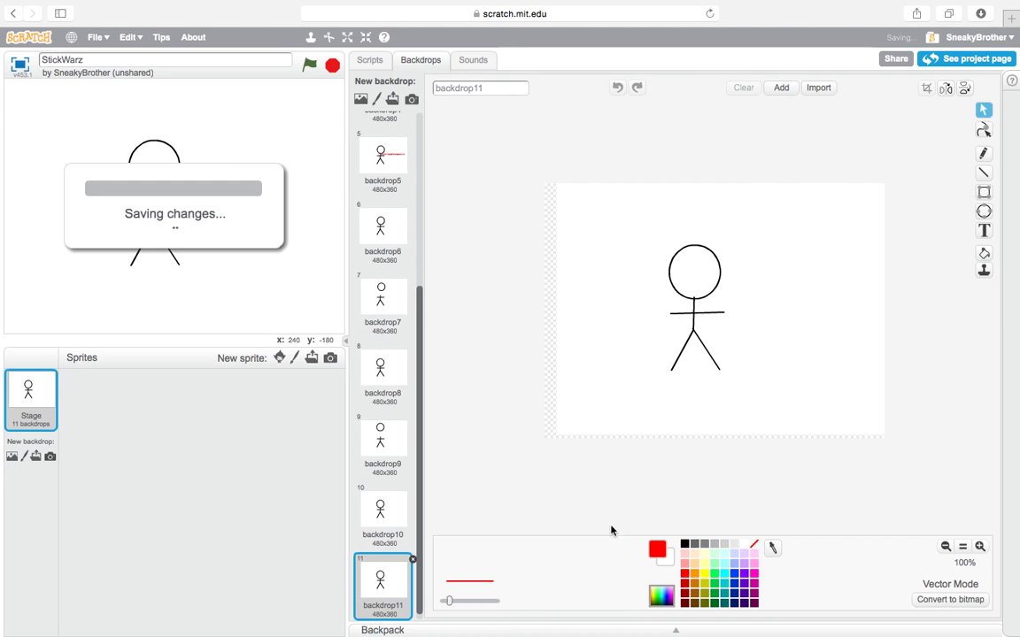
{"action": "left_click", "coordinate": [310, 65]}
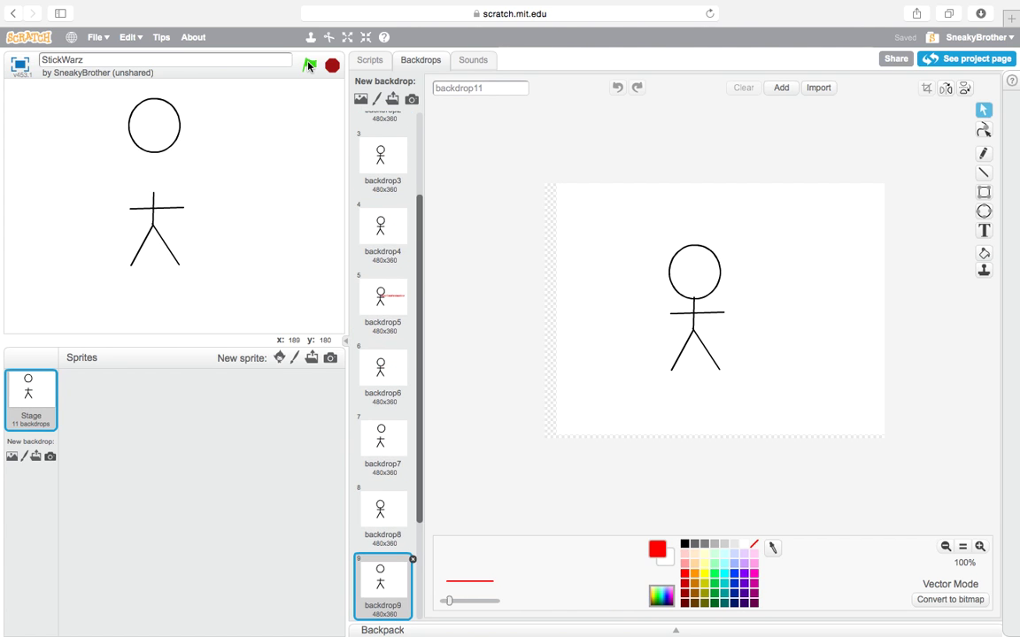
{"action": "left_click", "coordinate": [333, 67]}
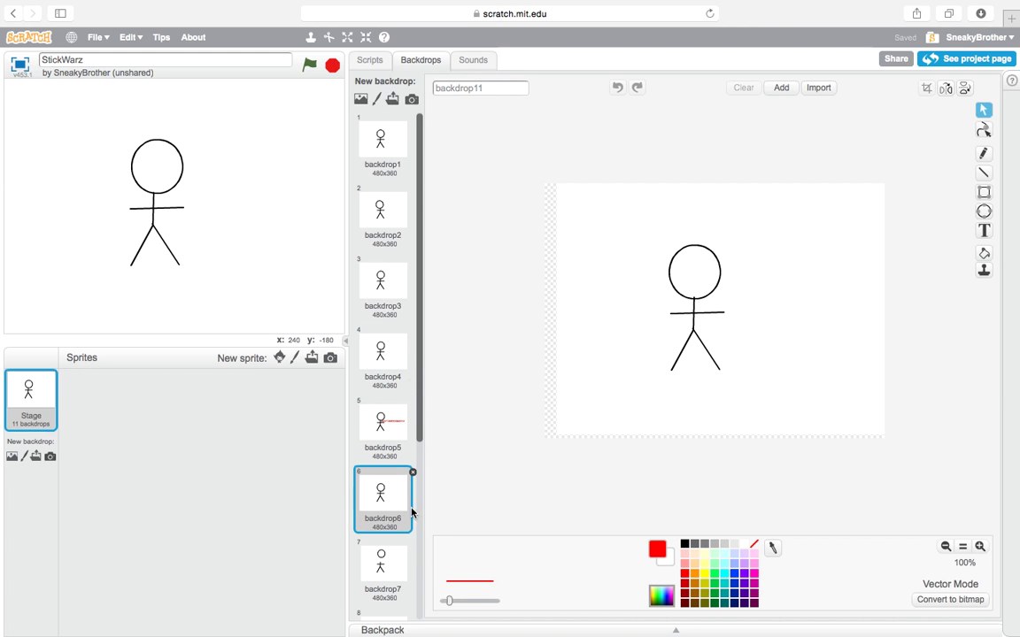
Step: Duplicate backdrop11 and draw a red stick figure of circle and lines beside the black one in the copy
{"action": "left_click_drag", "start_coordinate": [421, 421], "coordinate": [421, 587]}
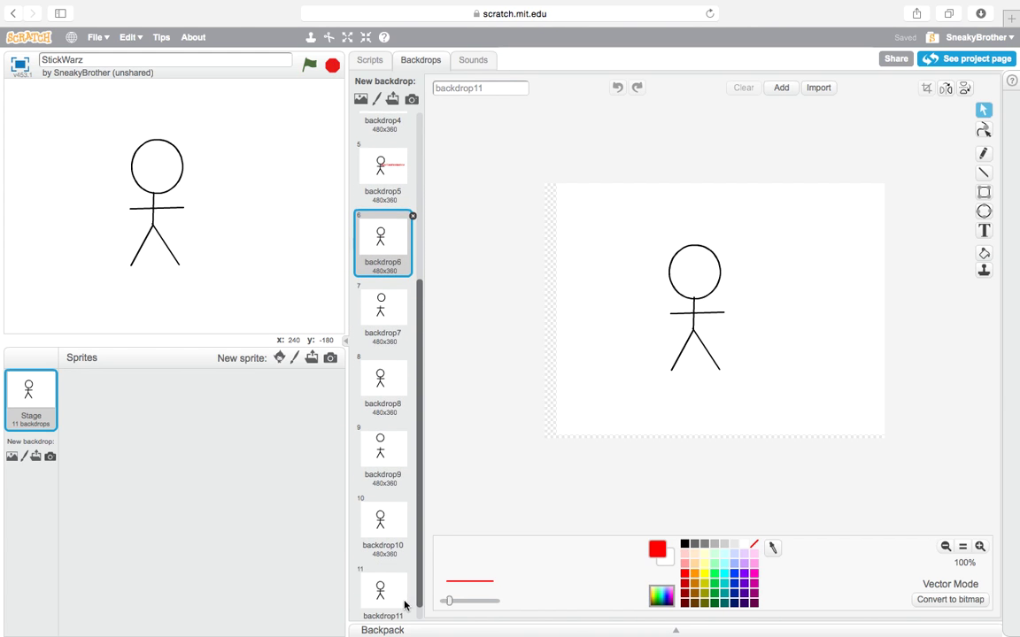
{"action": "left_click", "coordinate": [405, 603]}
{"action": "right_click", "coordinate": [388, 591]}
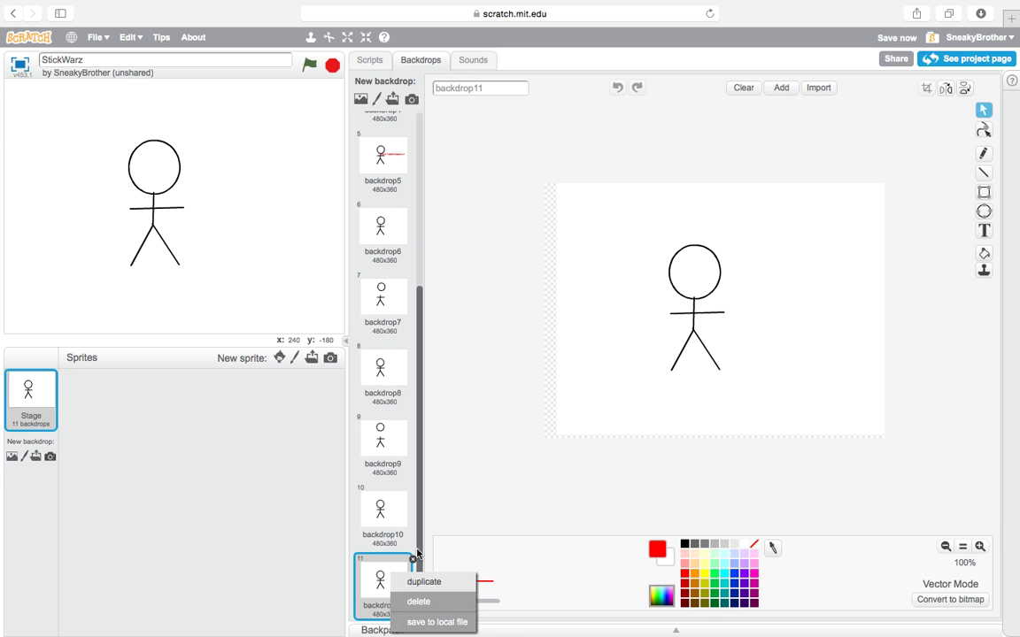
{"action": "left_click", "coordinate": [423, 581]}
{"action": "left_click", "coordinate": [983, 211]}
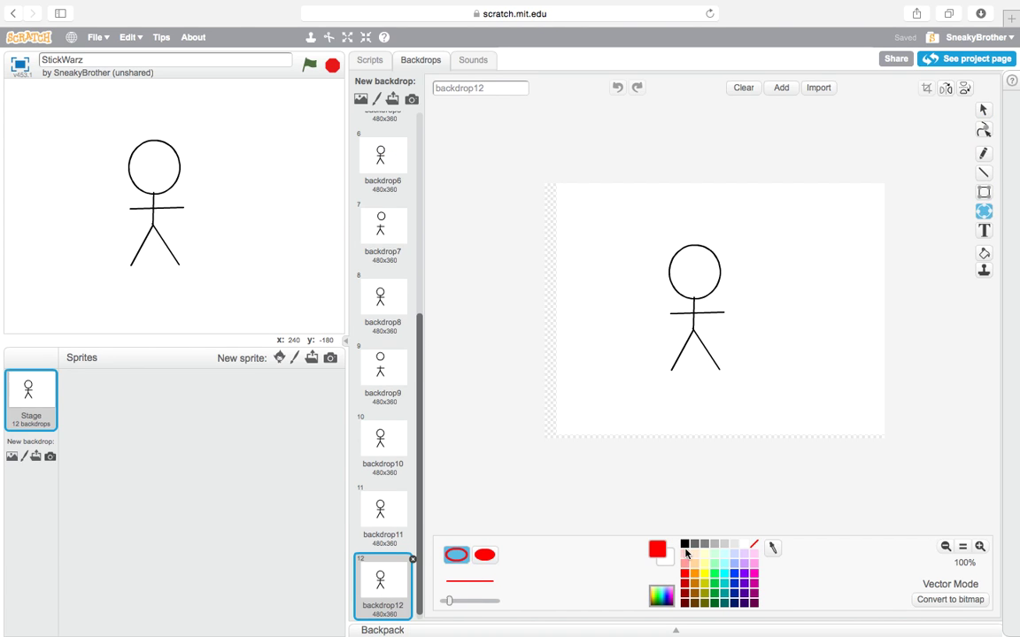
{"action": "left_click_drag", "start_coordinate": [761, 299], "coordinate": [813, 249]}
{"action": "left_click", "coordinate": [982, 172]}
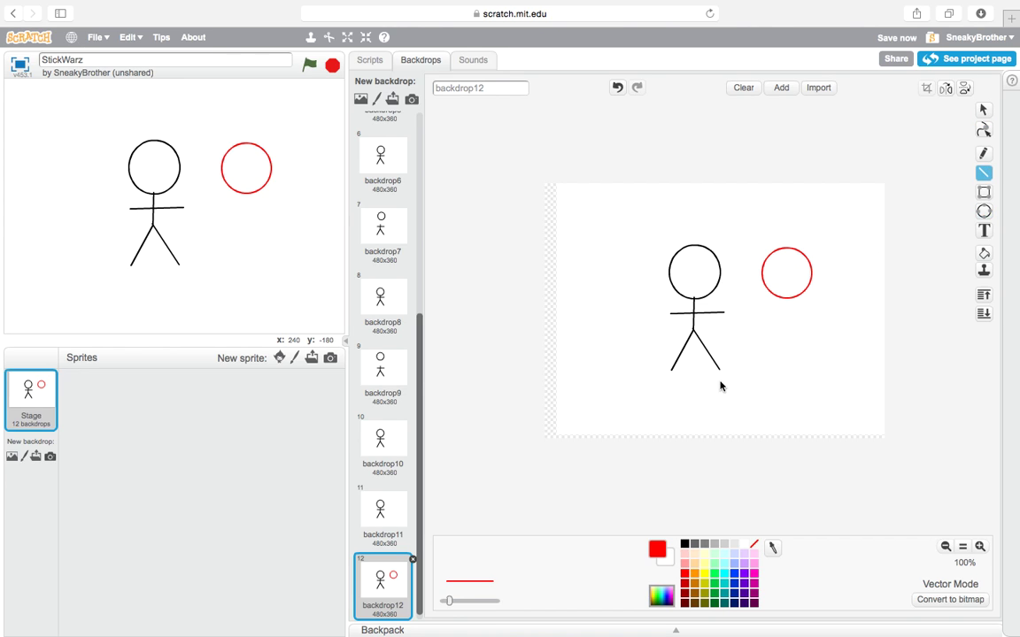
{"action": "mouse_move", "coordinate": [787, 299]}
{"action": "left_mouse_down"}
{"action": "mouse_move", "coordinate": [787, 329]}
{"action": "mouse_move", "coordinate": [818, 308]}
{"action": "left_mouse_up"}
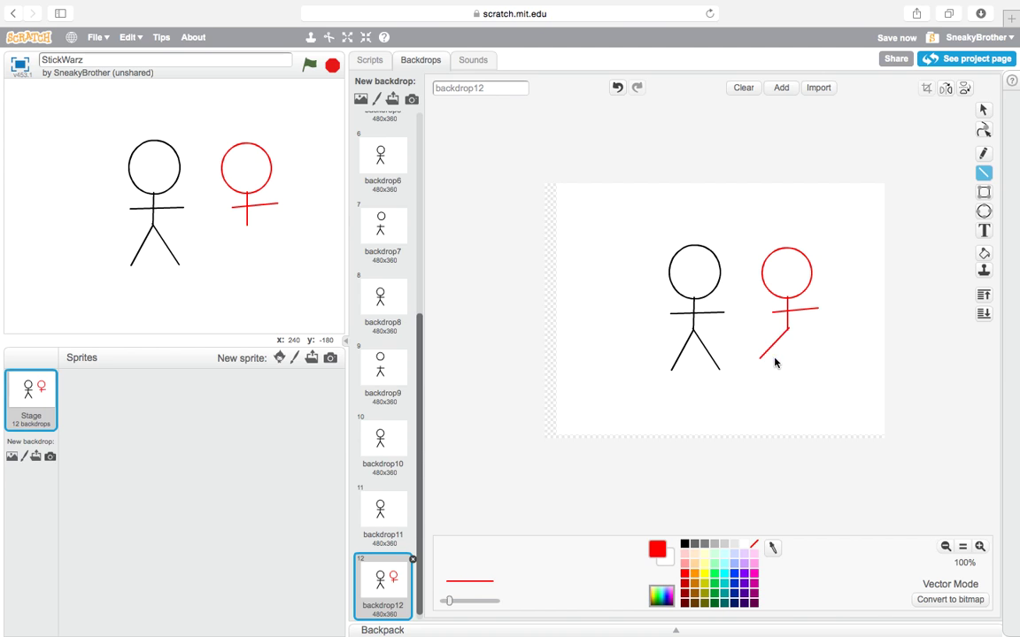
Step: Draw a black line-art cleaver between the figures at the red figure's hand, and choose a solid light grey fill
{"action": "left_click", "coordinate": [684, 543]}
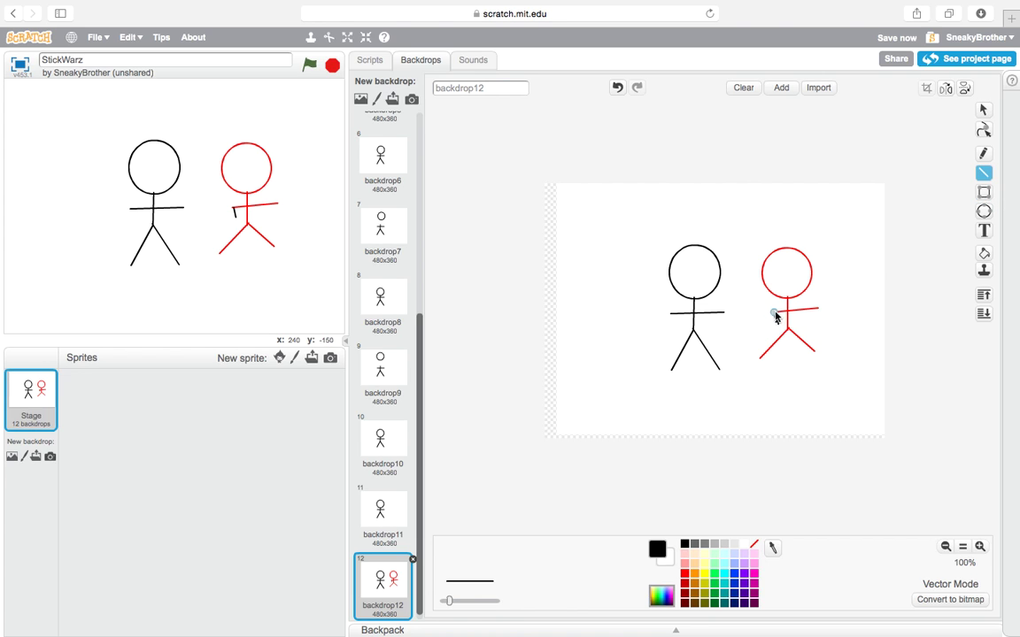
{"action": "left_click_drag", "start_coordinate": [750, 282], "coordinate": [746, 275]}
{"action": "left_click", "coordinate": [713, 544]}
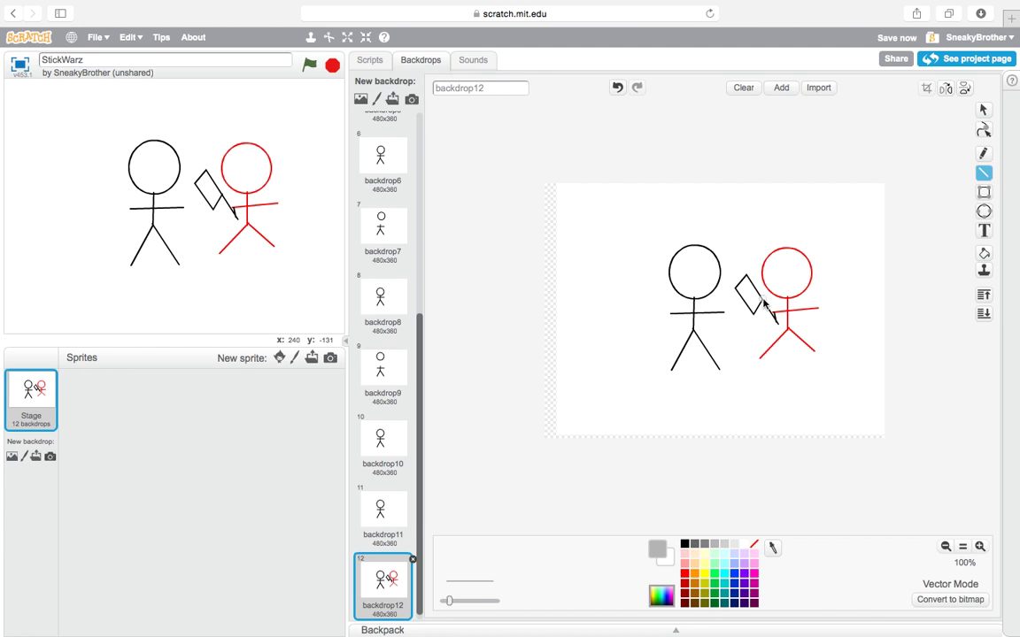
{"action": "left_click", "coordinate": [983, 253]}
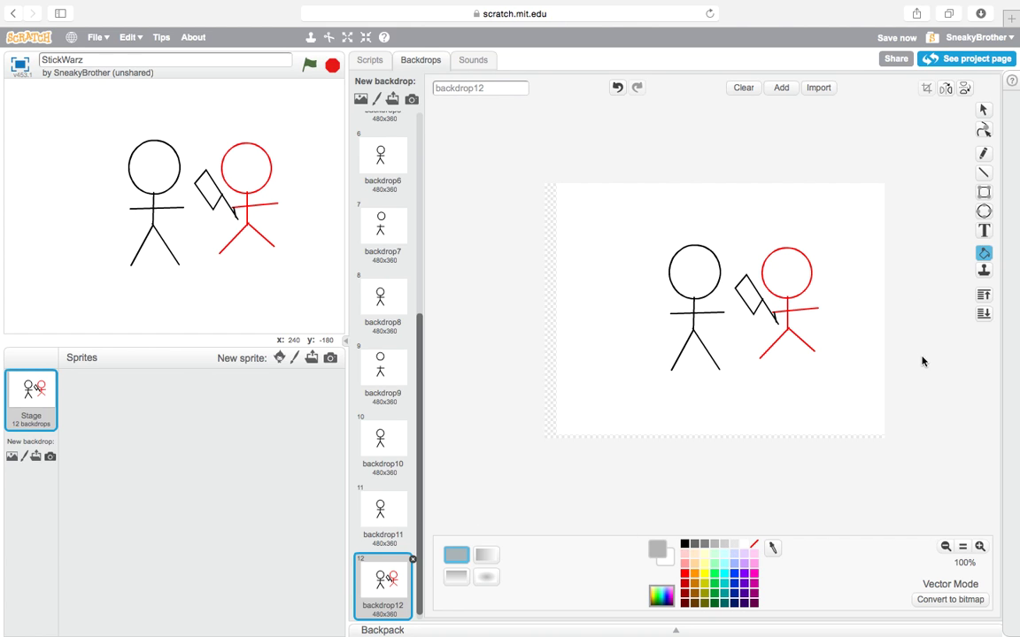
Step: Duplicate backdrop12 and move the cleaver onto the black figure's head in the copy
{"action": "right_click", "coordinate": [401, 573]}
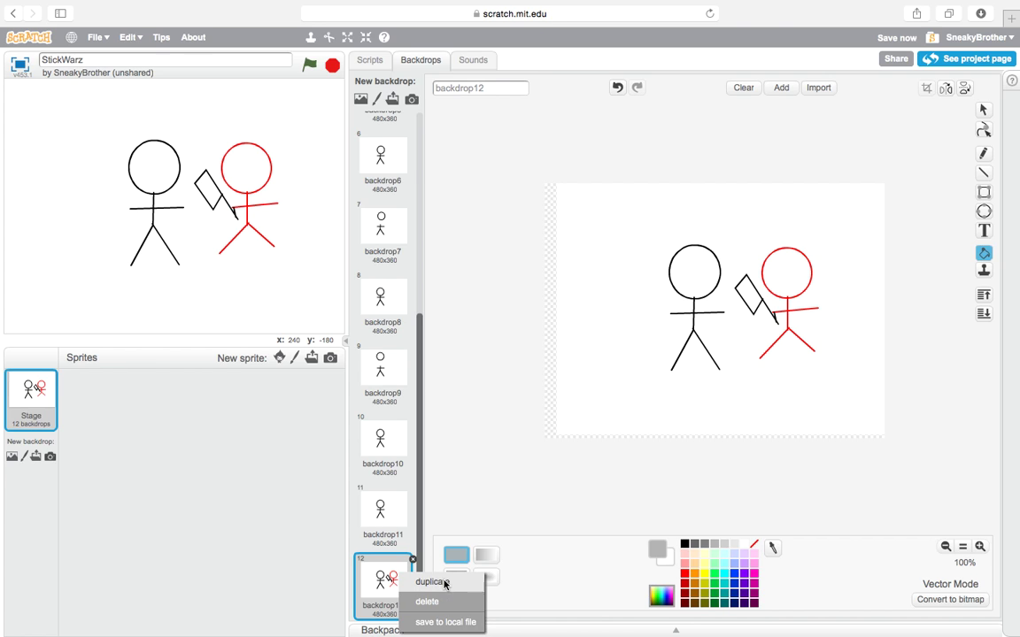
{"action": "left_click", "coordinate": [444, 583]}
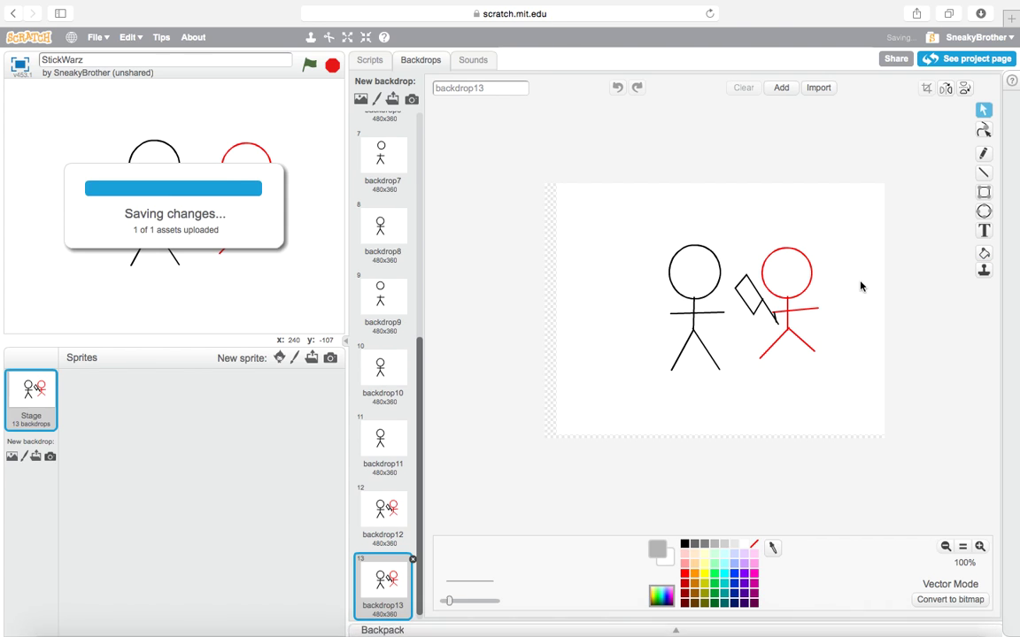
{"action": "left_click", "coordinate": [762, 302]}
{"action": "left_click_drag", "start_coordinate": [759, 303], "coordinate": [719, 286]}
Step: Duplicate backdrop13 and scribble red pencil strokes over the black figure's head in the copy
{"action": "right_click", "coordinate": [382, 585]}
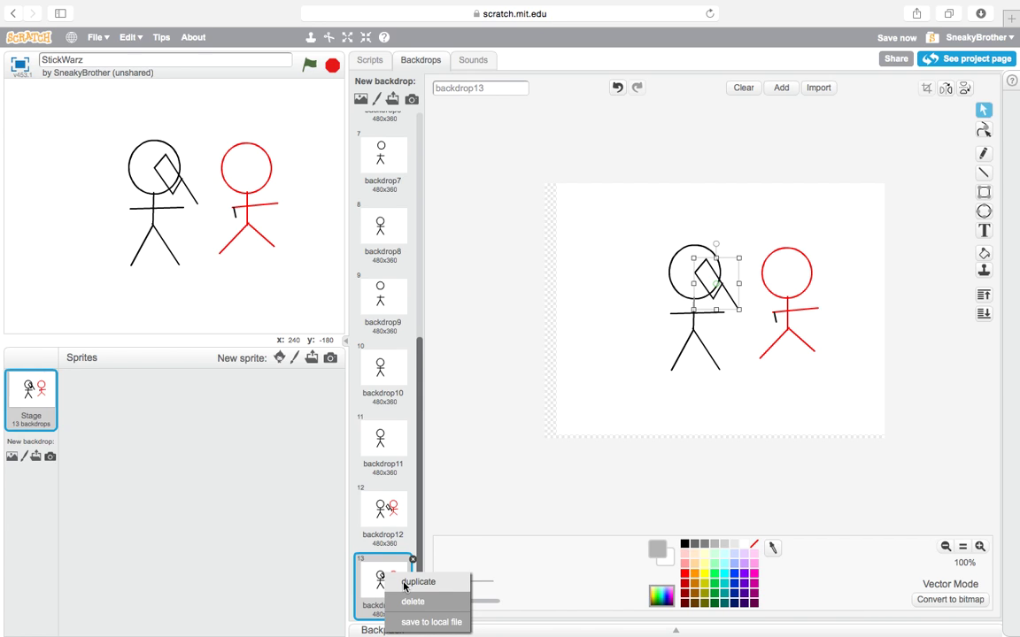
{"action": "left_click", "coordinate": [419, 585]}
{"action": "left_click", "coordinate": [983, 153]}
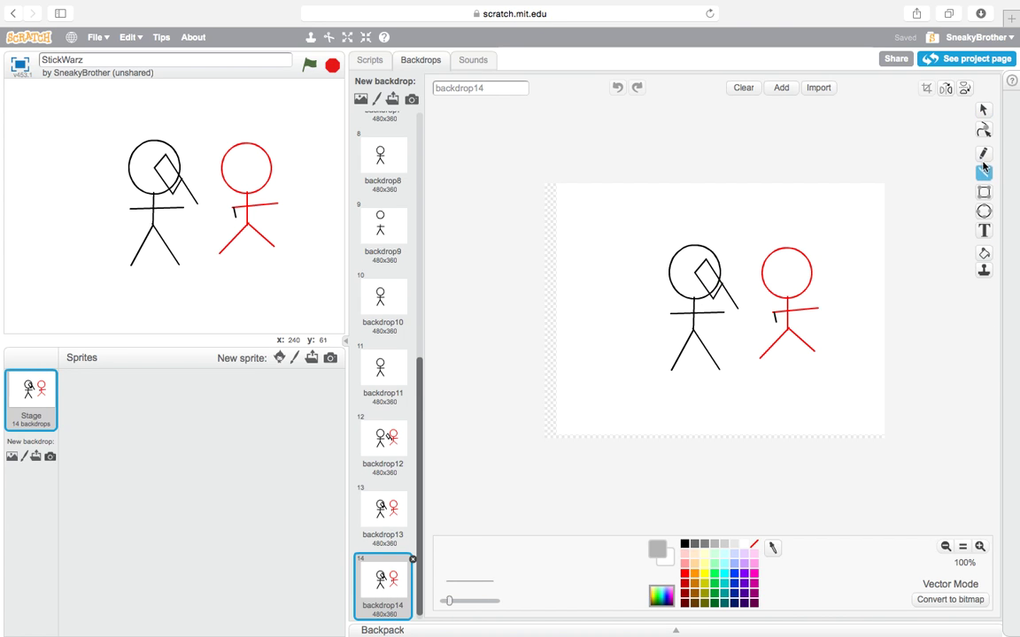
{"action": "left_click", "coordinate": [685, 575]}
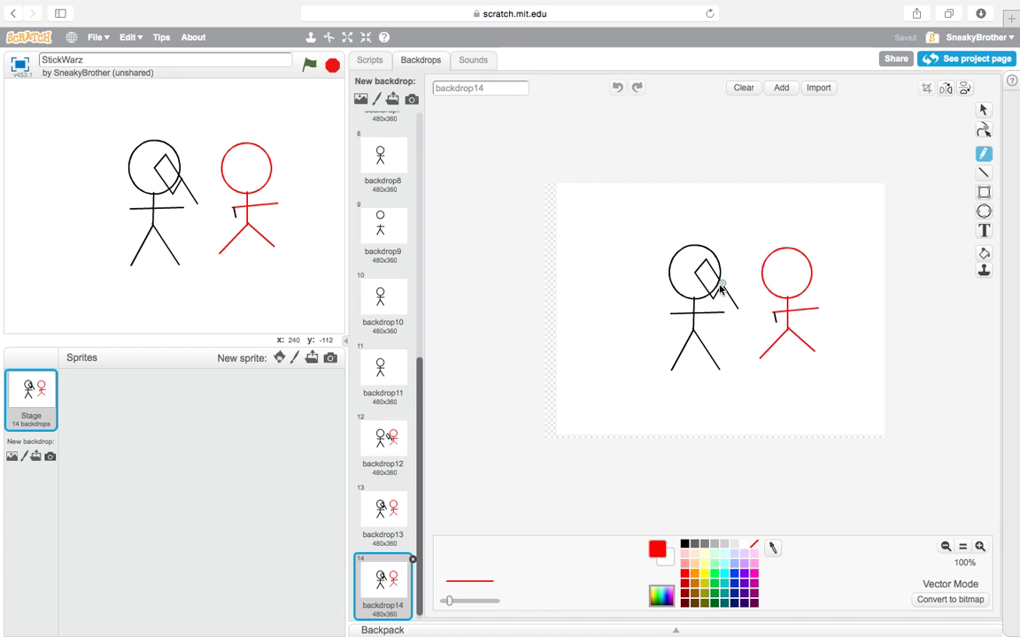
{"action": "mouse_move", "coordinate": [708, 296]}
{"action": "left_mouse_down"}
{"action": "mouse_move", "coordinate": [722, 282]}
{"action": "mouse_move", "coordinate": [675, 263]}
{"action": "mouse_move", "coordinate": [674, 281]}
{"action": "mouse_move", "coordinate": [700, 294]}
{"action": "mouse_move", "coordinate": [700, 262]}
{"action": "left_mouse_up"}
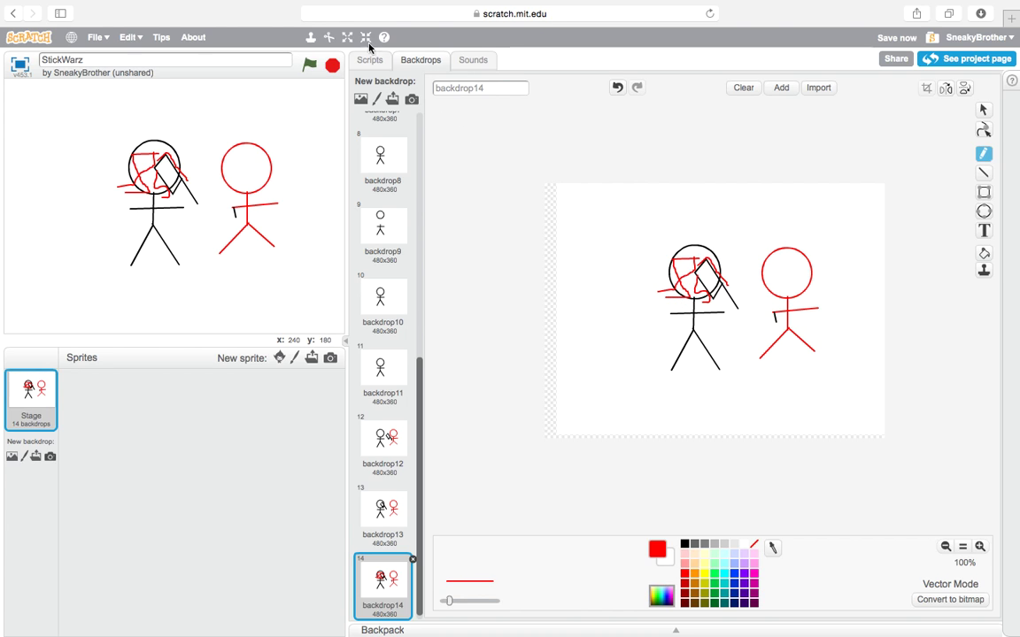
Step: Add two more duplicates of backdrop14 as closing frames, and play the animation briefly before stopping it
{"action": "right_click", "coordinate": [393, 615]}
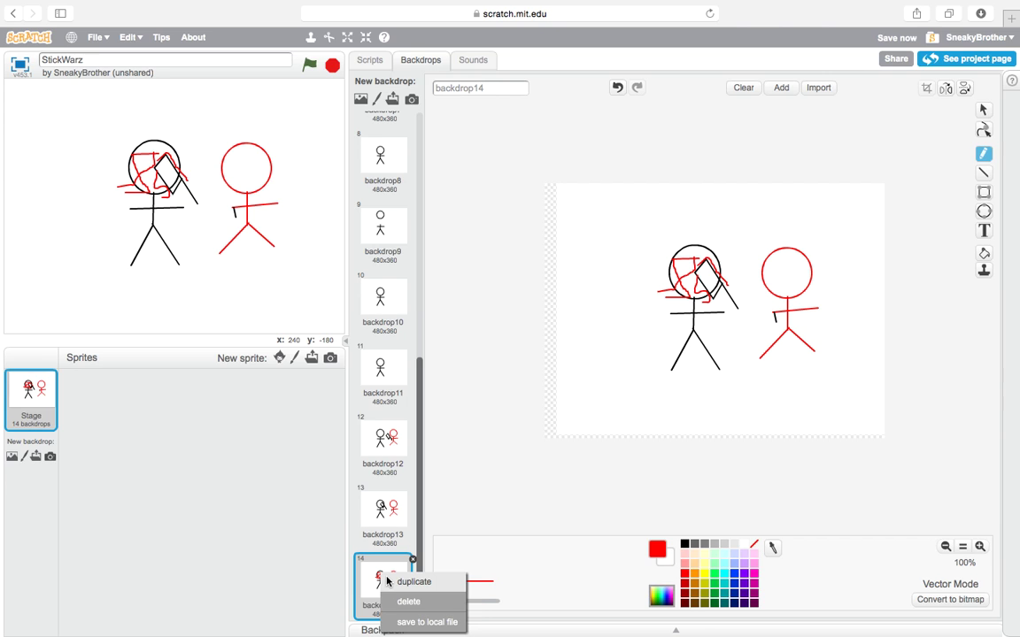
{"action": "left_click", "coordinate": [414, 579]}
{"action": "right_click", "coordinate": [393, 602]}
{"action": "left_click", "coordinate": [414, 579]}
{"action": "left_click", "coordinate": [309, 65]}
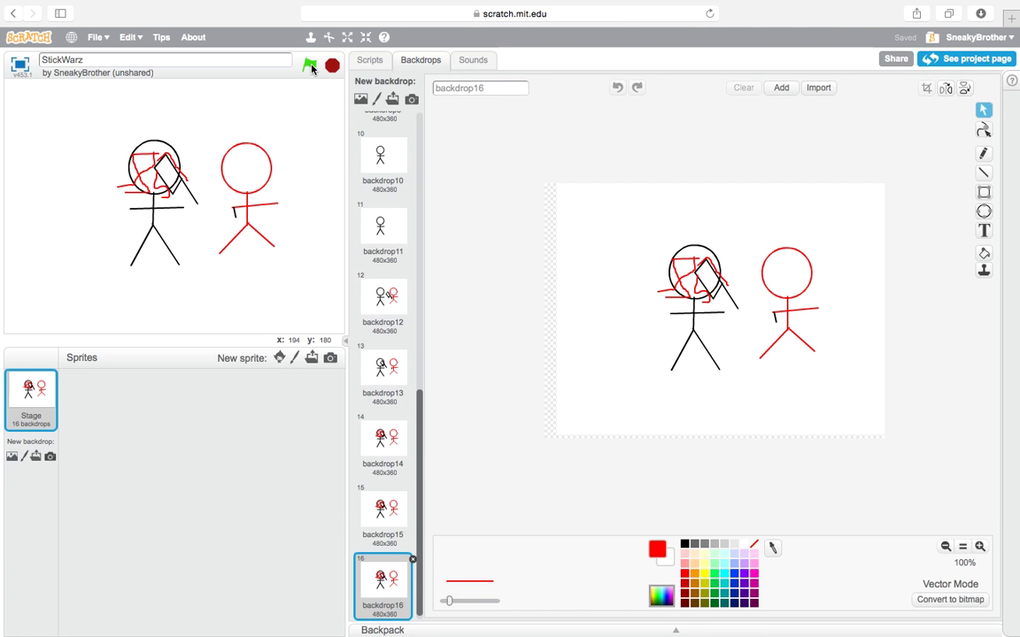
{"action": "left_click", "coordinate": [331, 68]}
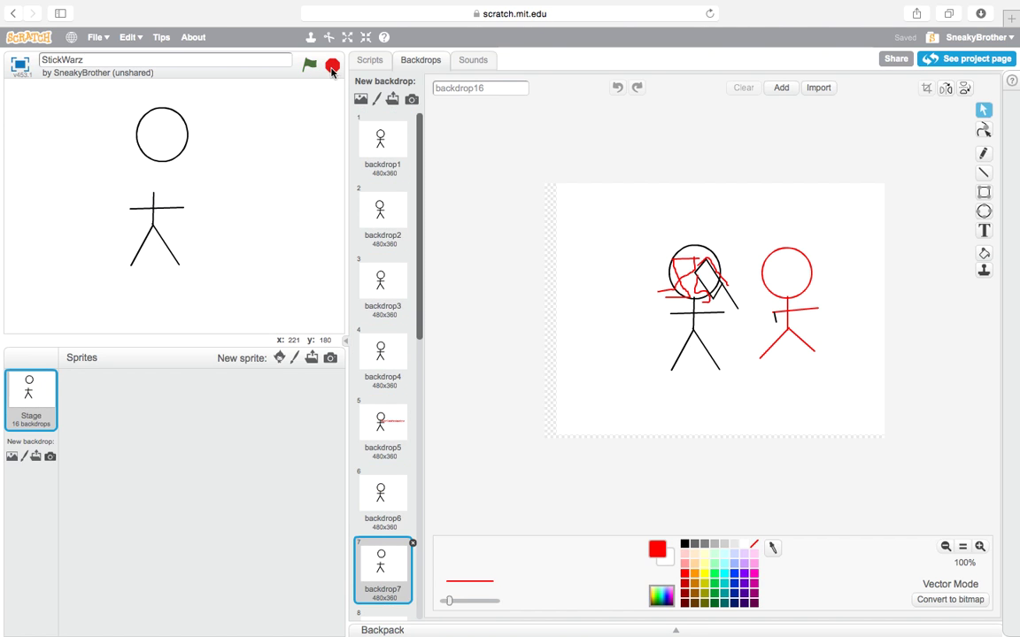
Step: Duplicate backdrop16 and draw a small gun in black lines at the black figure's hand in the copy
{"action": "left_click_drag", "start_coordinate": [418, 204], "coordinate": [423, 498]}
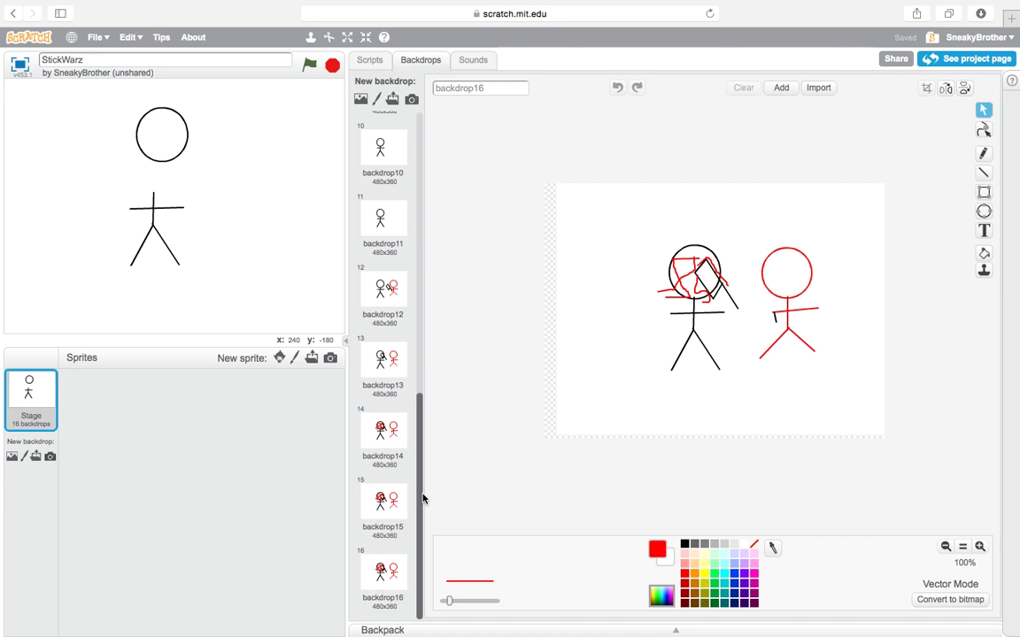
{"action": "left_click", "coordinate": [378, 576]}
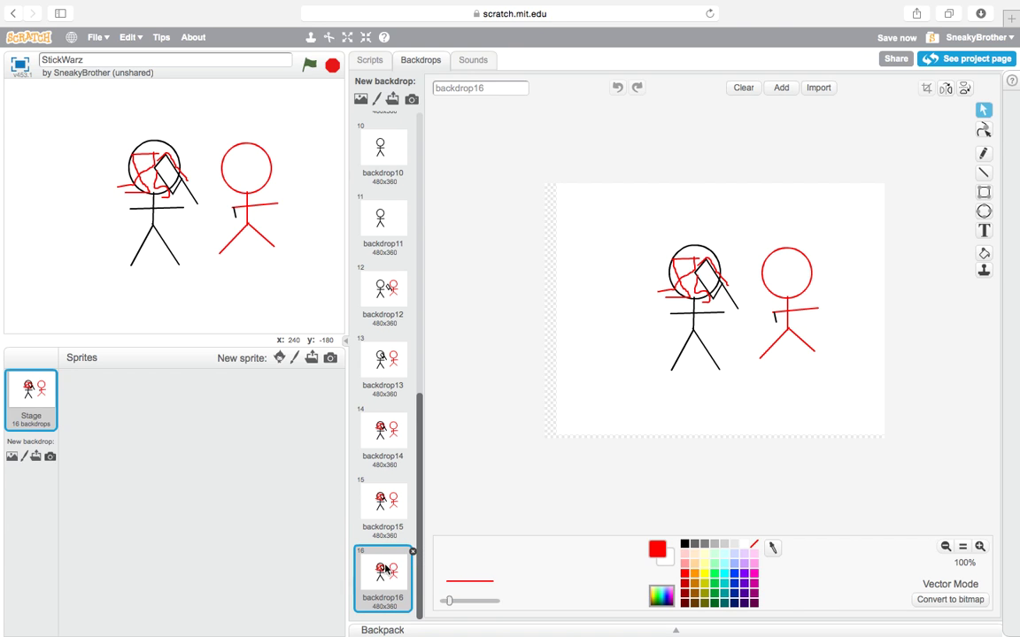
{"action": "right_click", "coordinate": [383, 576]}
{"action": "left_click", "coordinate": [427, 578]}
{"action": "left_click", "coordinate": [685, 546]}
{"action": "left_click", "coordinate": [722, 316]}
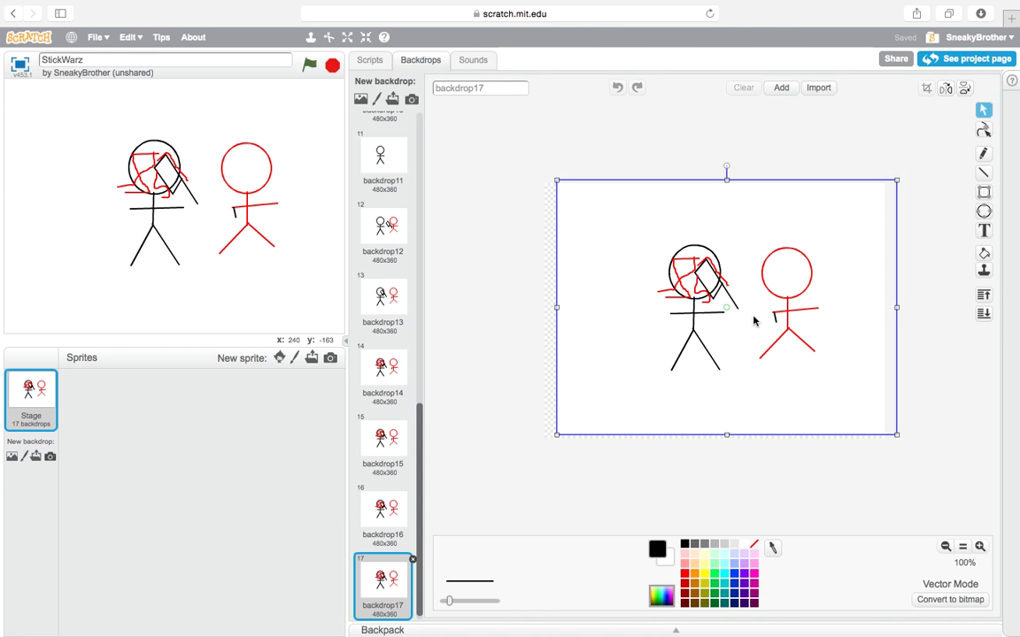
{"action": "left_click", "coordinate": [981, 174]}
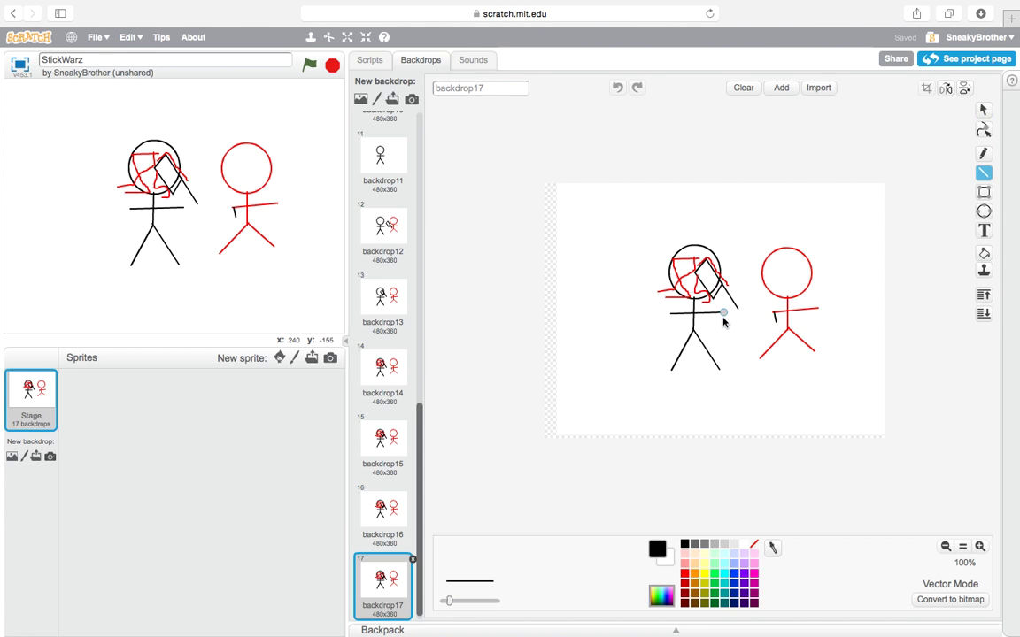
{"action": "left_click_drag", "start_coordinate": [724, 321], "coordinate": [724, 306]}
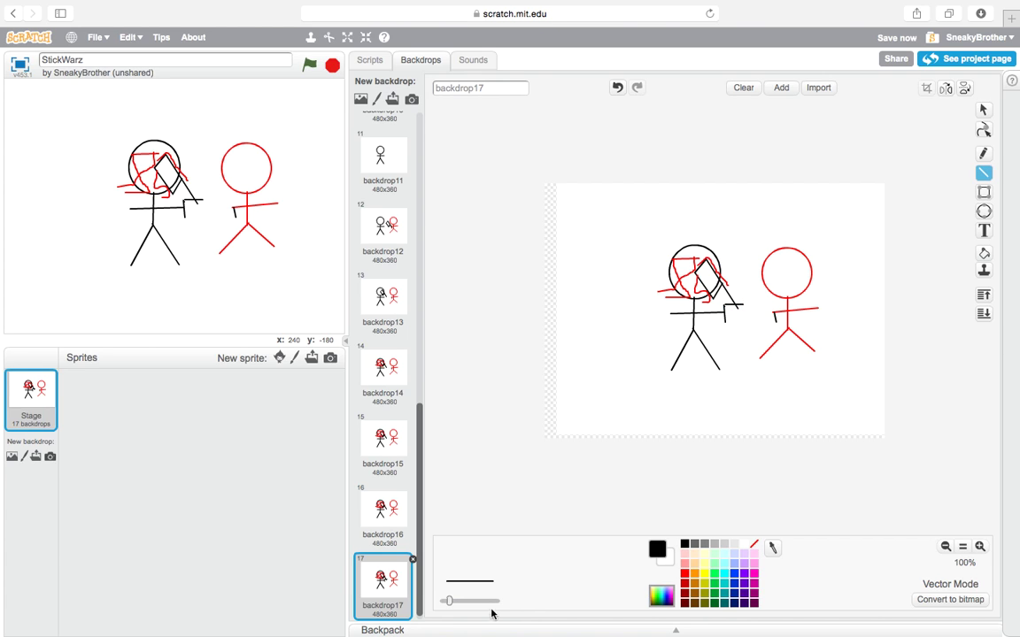
Step: Duplicate backdrop17 and scribble red pencil strokes over the red figure's torso in the copy
{"action": "right_click", "coordinate": [368, 586]}
{"action": "left_click", "coordinate": [386, 593]}
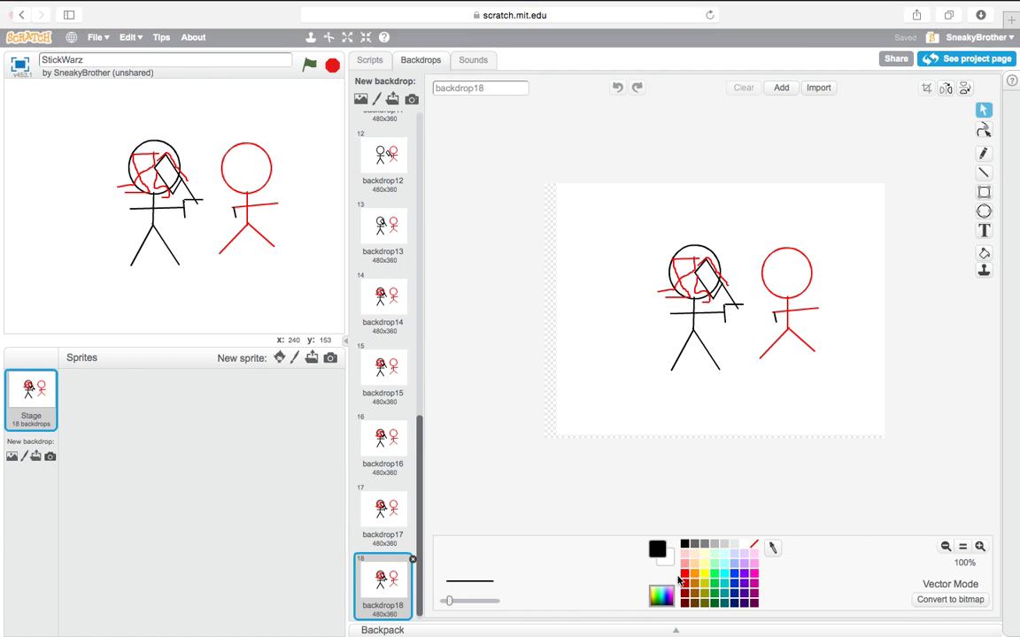
{"action": "left_click", "coordinate": [686, 576]}
{"action": "mouse_move", "coordinate": [771, 305]}
{"action": "left_mouse_down"}
{"action": "mouse_move", "coordinate": [801, 296]}
{"action": "mouse_move", "coordinate": [774, 292]}
{"action": "mouse_move", "coordinate": [779, 319]}
{"action": "mouse_move", "coordinate": [801, 314]}
{"action": "mouse_move", "coordinate": [770, 324]}
{"action": "mouse_move", "coordinate": [781, 307]}
{"action": "mouse_move", "coordinate": [792, 311]}
{"action": "mouse_move", "coordinate": [775, 317]}
{"action": "mouse_move", "coordinate": [799, 309]}
{"action": "left_mouse_up"}
{"action": "left_click", "coordinate": [984, 154]}
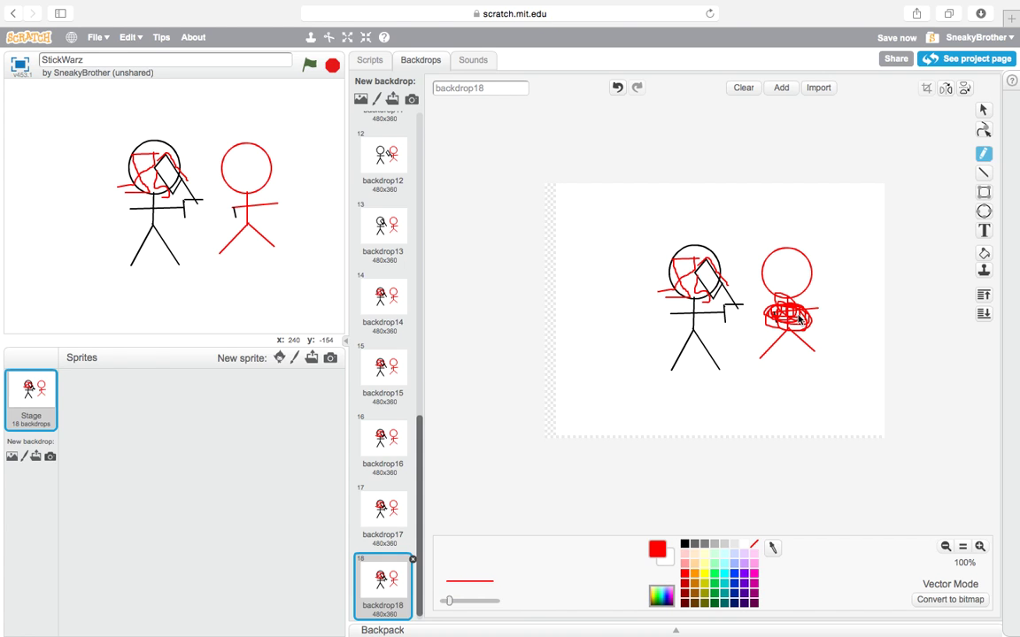
Step: Duplicate backdrop18 and spread larger red pencil scribbles around the red figure's body in the copy
{"action": "right_click", "coordinate": [382, 577]}
{"action": "left_click", "coordinate": [380, 528]}
{"action": "mouse_move", "coordinate": [794, 302]}
{"action": "left_mouse_down"}
{"action": "mouse_move", "coordinate": [787, 282]}
{"action": "mouse_move", "coordinate": [836, 278]}
{"action": "mouse_move", "coordinate": [777, 371]}
{"action": "mouse_move", "coordinate": [846, 355]}
{"action": "mouse_move", "coordinate": [797, 310]}
{"action": "mouse_move", "coordinate": [743, 296]}
{"action": "left_mouse_up"}
{"action": "left_click", "coordinate": [983, 153]}
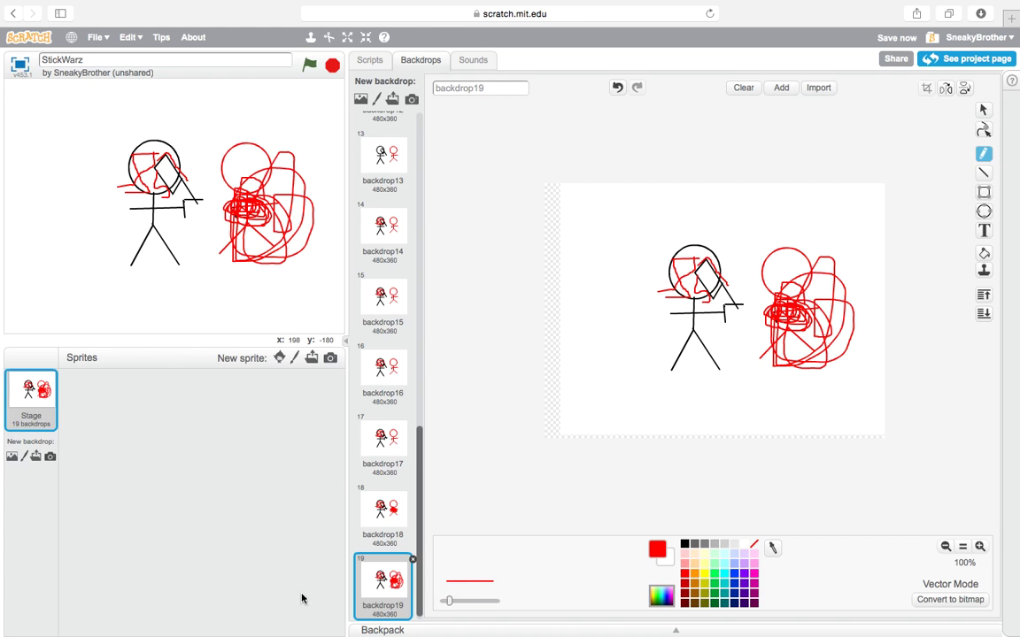
Step: Add two more duplicates of backdrop19 as closing frames and play the whole animation
{"action": "right_click", "coordinate": [387, 604]}
{"action": "left_click", "coordinate": [411, 578]}
{"action": "right_click", "coordinate": [388, 605]}
{"action": "left_click", "coordinate": [411, 578]}
{"action": "left_click", "coordinate": [307, 66]}
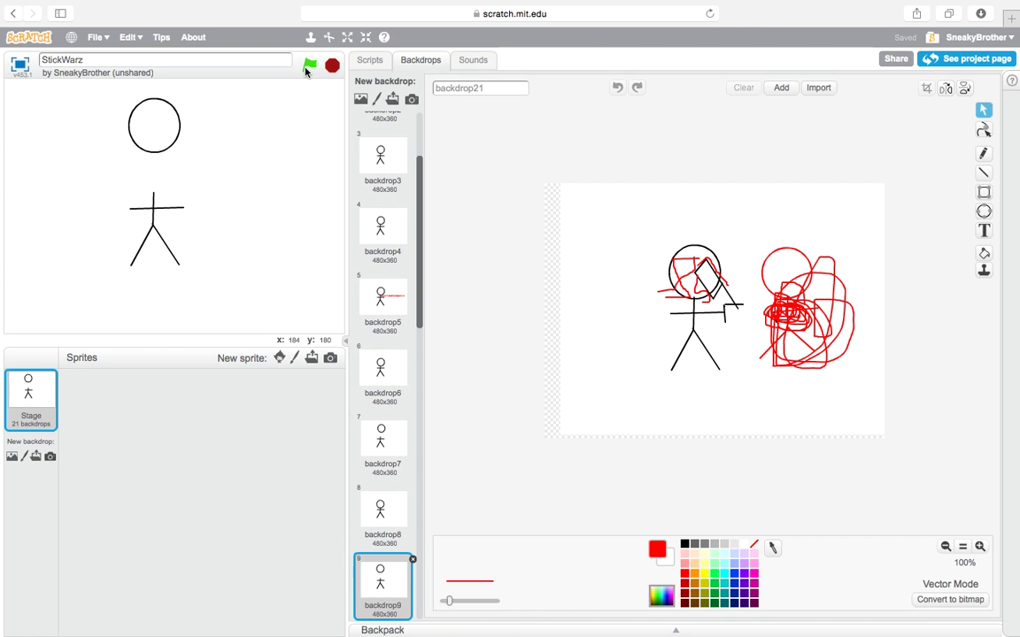
Step: Record a video of the project with its sound included, start downloading it as movie.flv, and cancel the save
{"action": "left_click", "coordinate": [97, 39]}
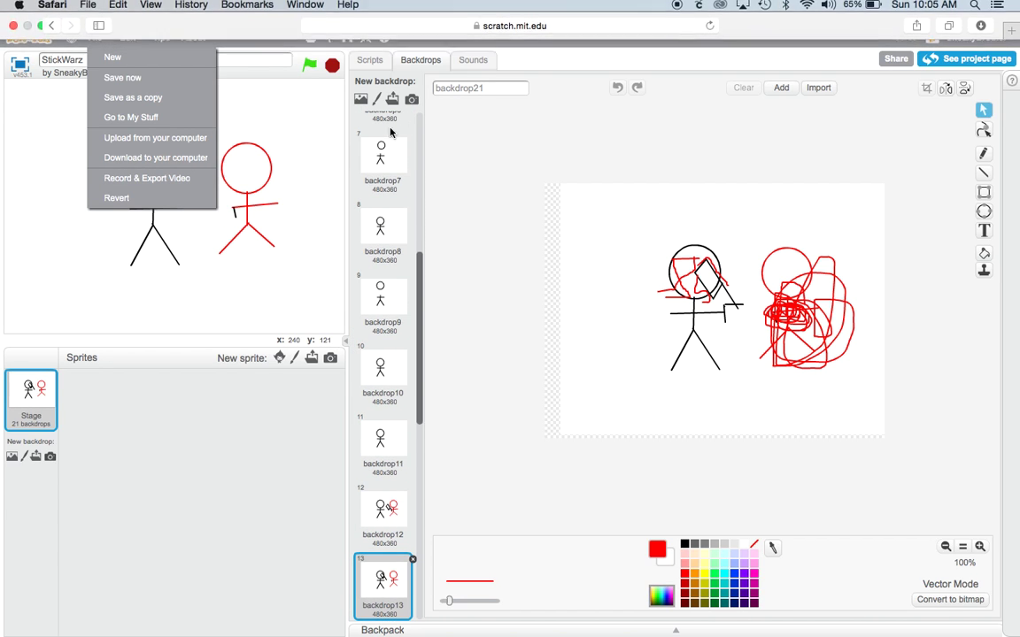
{"action": "left_click", "coordinate": [169, 178]}
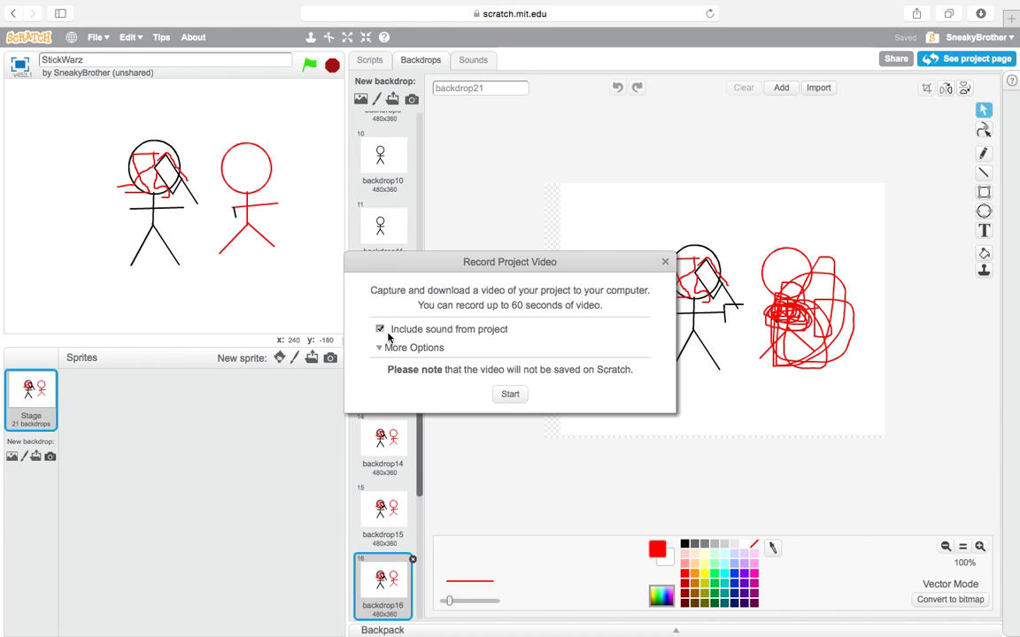
{"action": "left_click", "coordinate": [511, 395]}
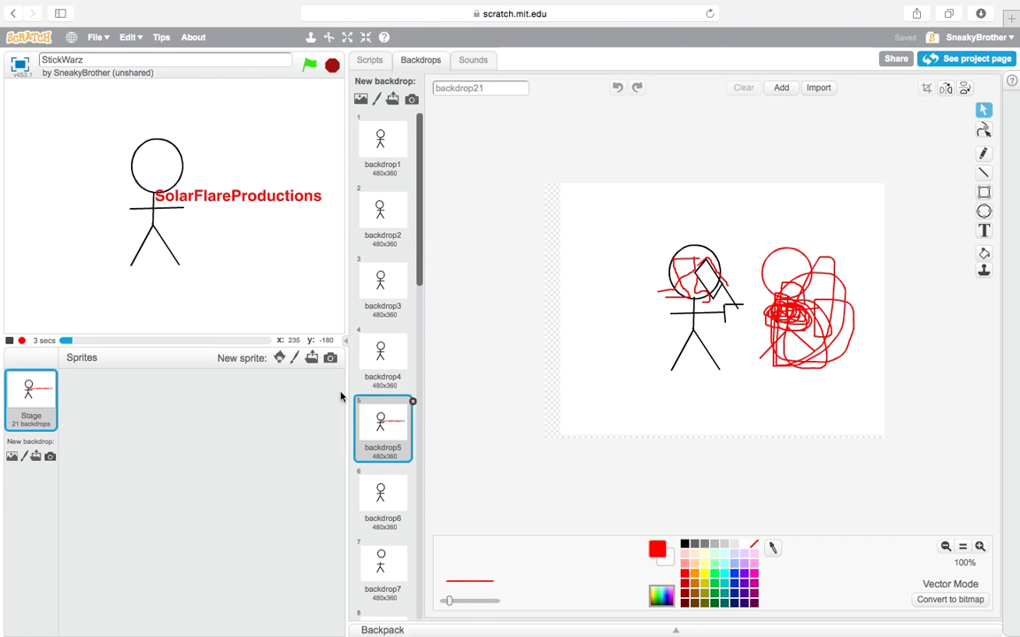
{"action": "left_click", "coordinate": [9, 340]}
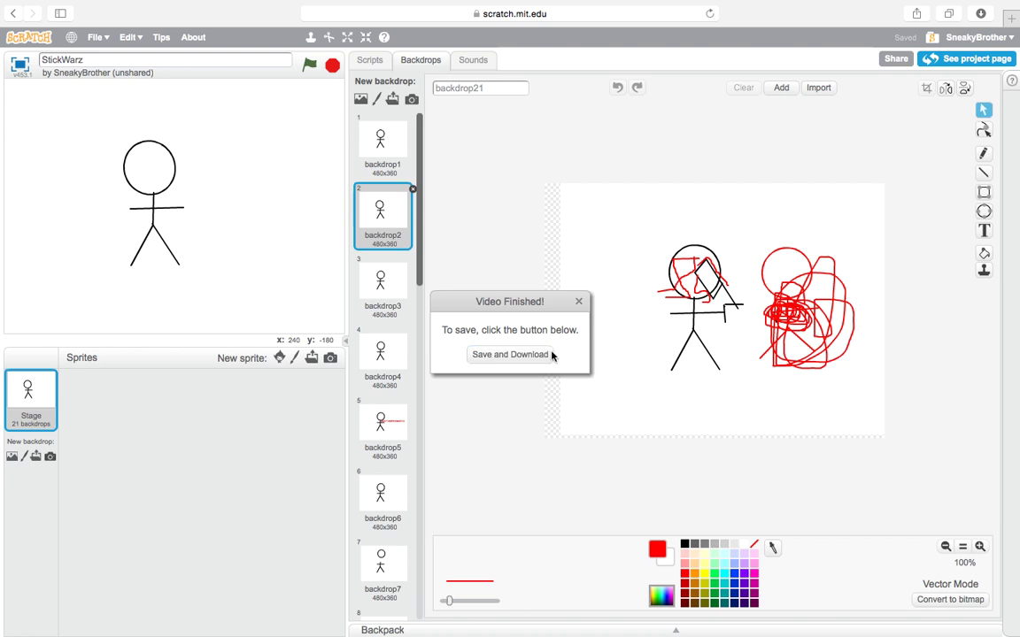
{"action": "left_click", "coordinate": [540, 363]}
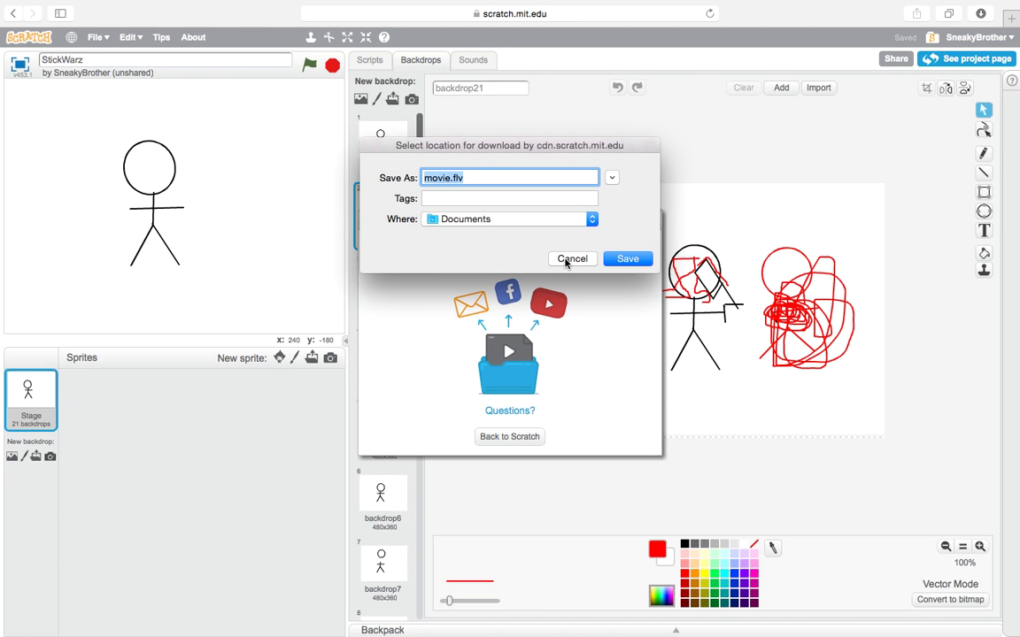
{"action": "left_click", "coordinate": [566, 260]}
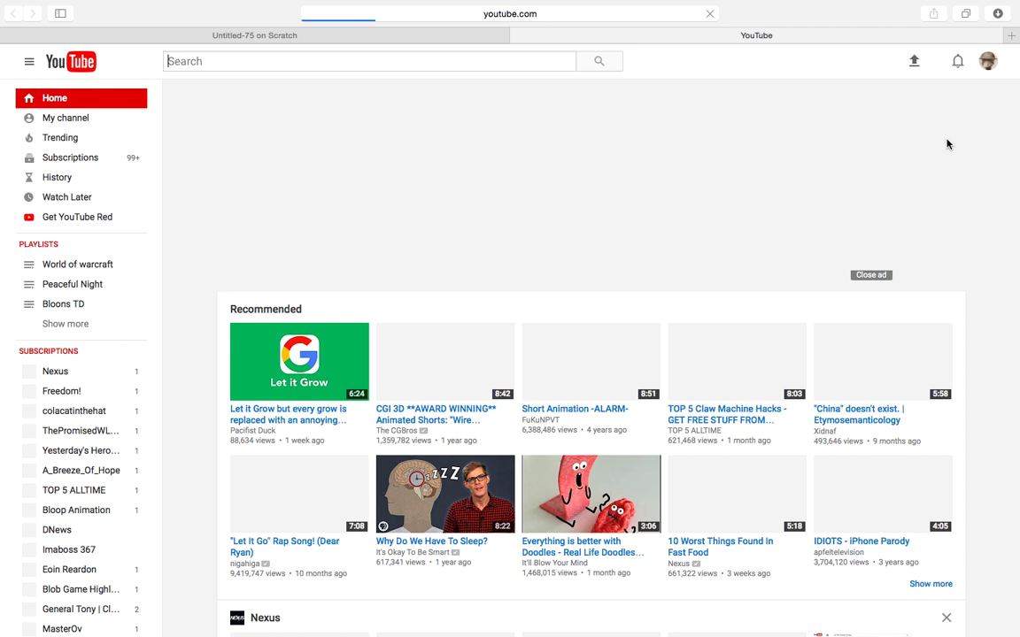
Step: Open YouTube's video upload page, search all files for "3rwb" in the file chooser, and cancel the selection
{"action": "left_click", "coordinate": [918, 69]}
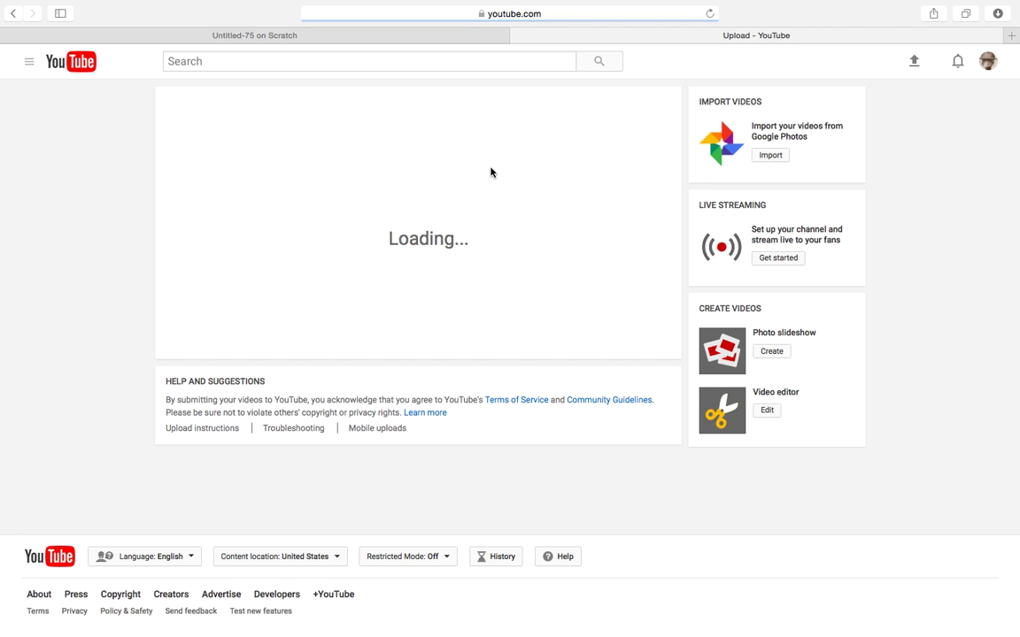
{"action": "left_click", "coordinate": [423, 179]}
{"action": "left_click", "coordinate": [318, 101]}
{"action": "left_click", "coordinate": [673, 59]}
{"action": "type", "text": "3rwbwtwb"}
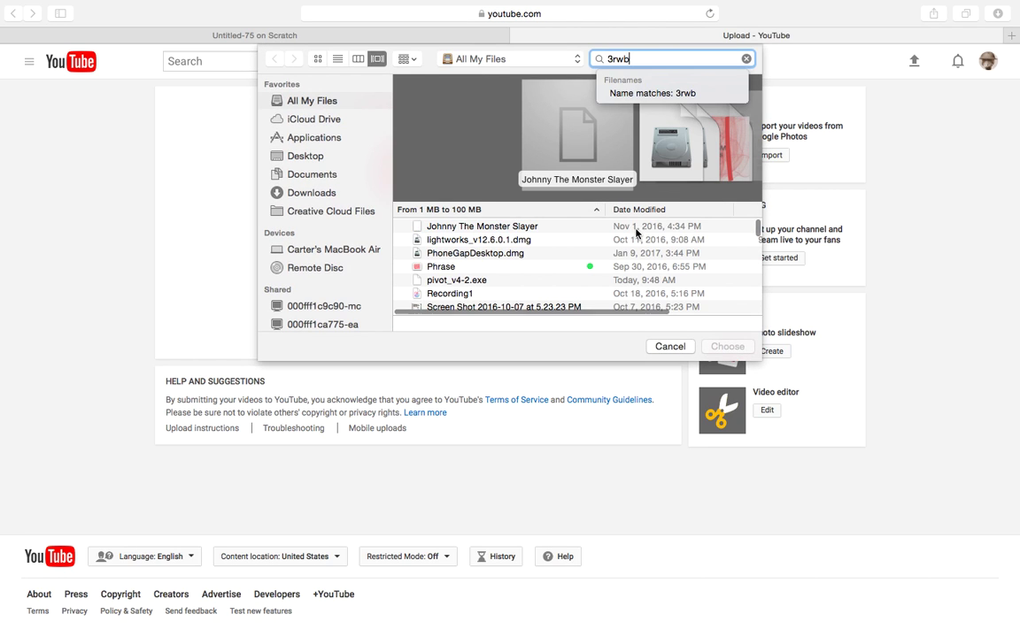
{"action": "left_click", "coordinate": [670, 346]}
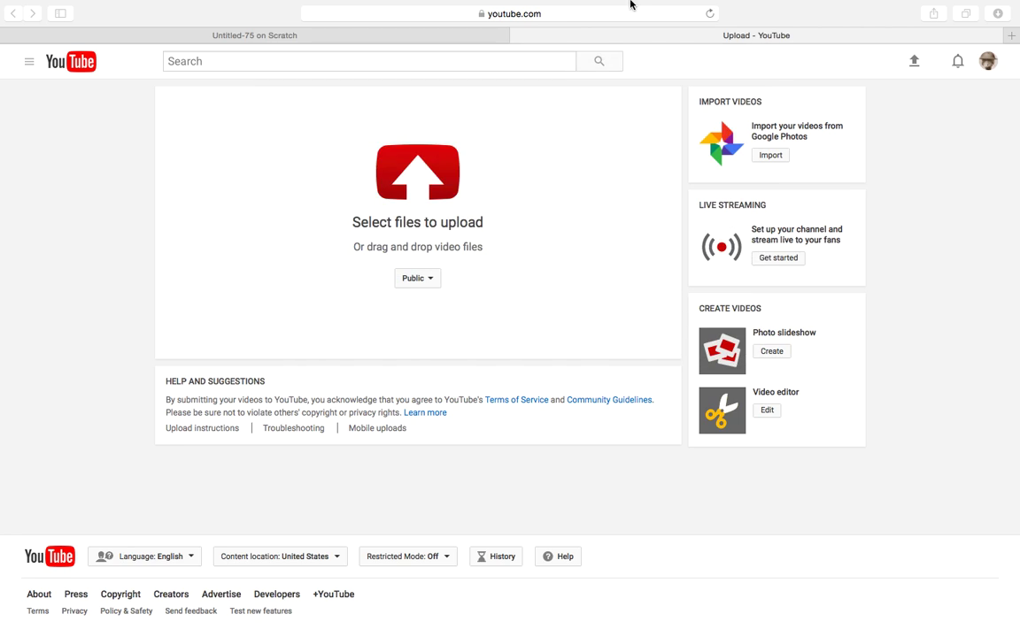